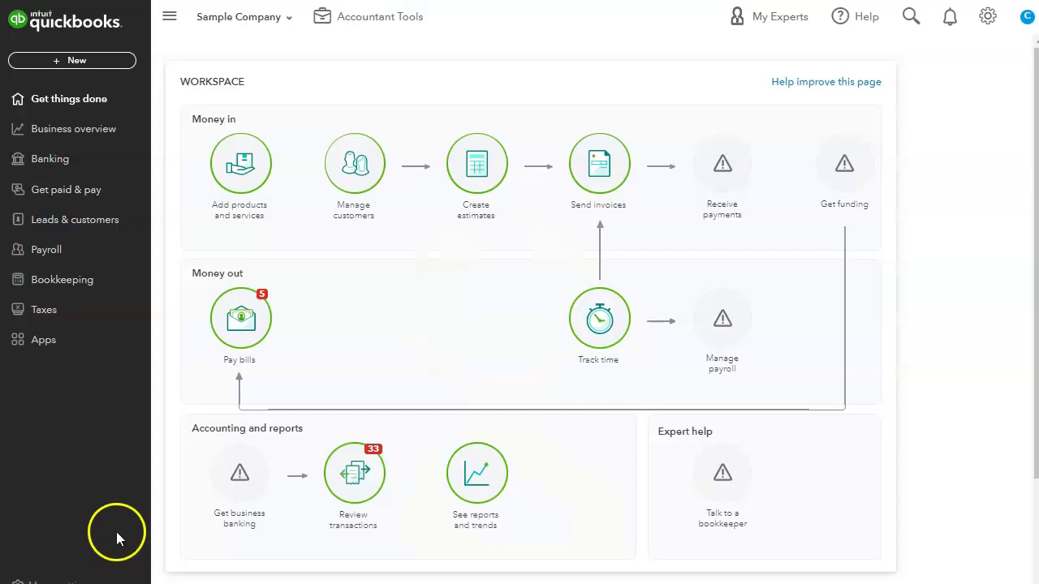
Step: Go to the Vendors list under Get paid & pay, collapse the navigation, and look through the listed vendors
left_click(80, 196)
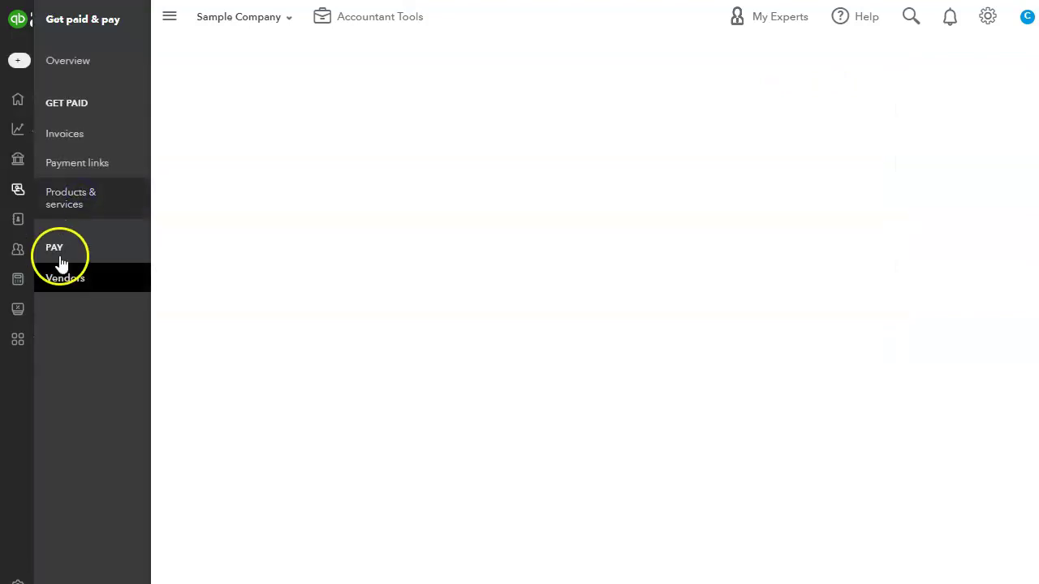
left_click(65, 284)
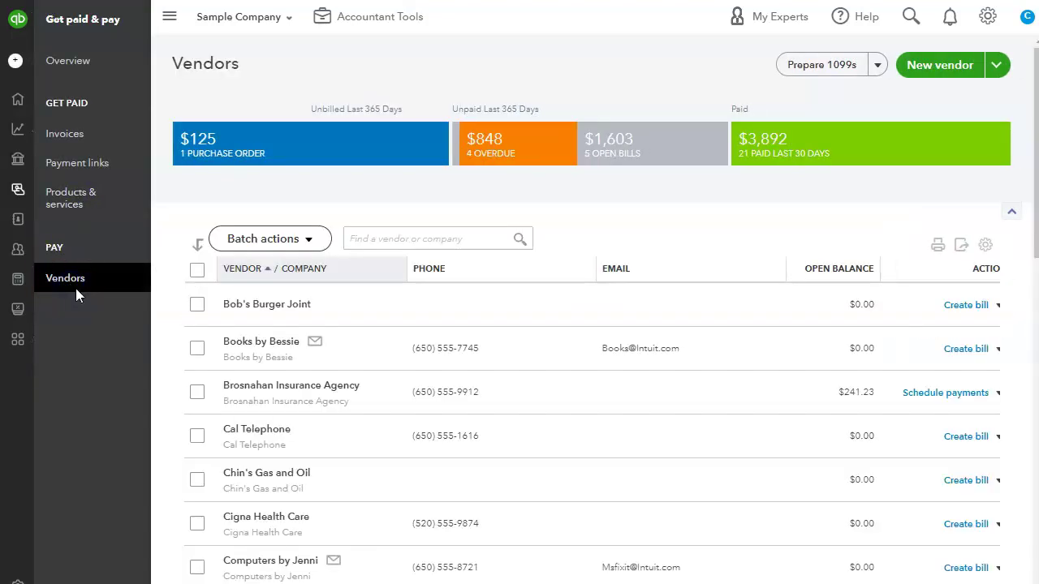
left_click(169, 17)
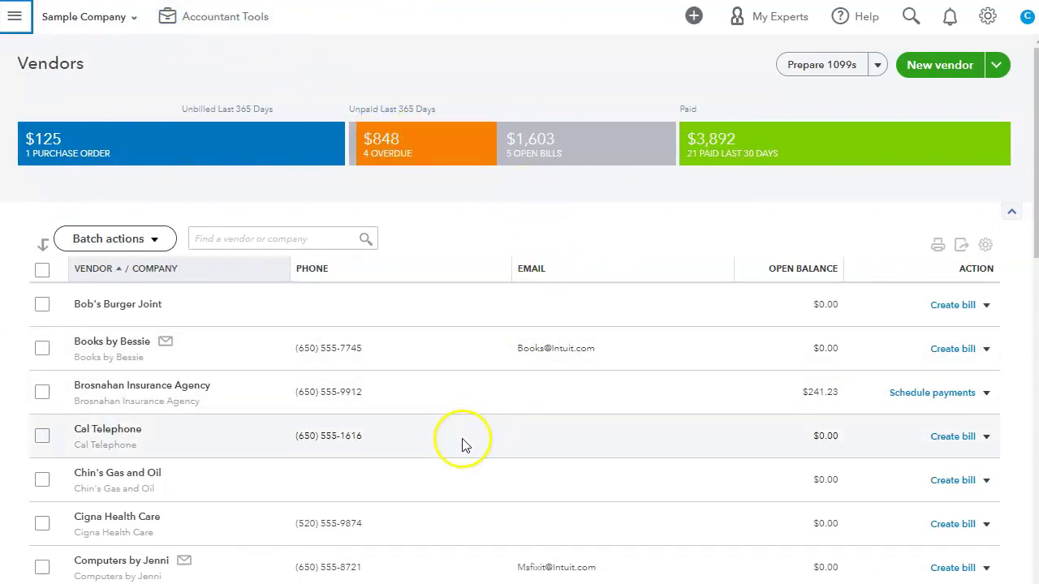
scroll(219, 406, "down", 10)
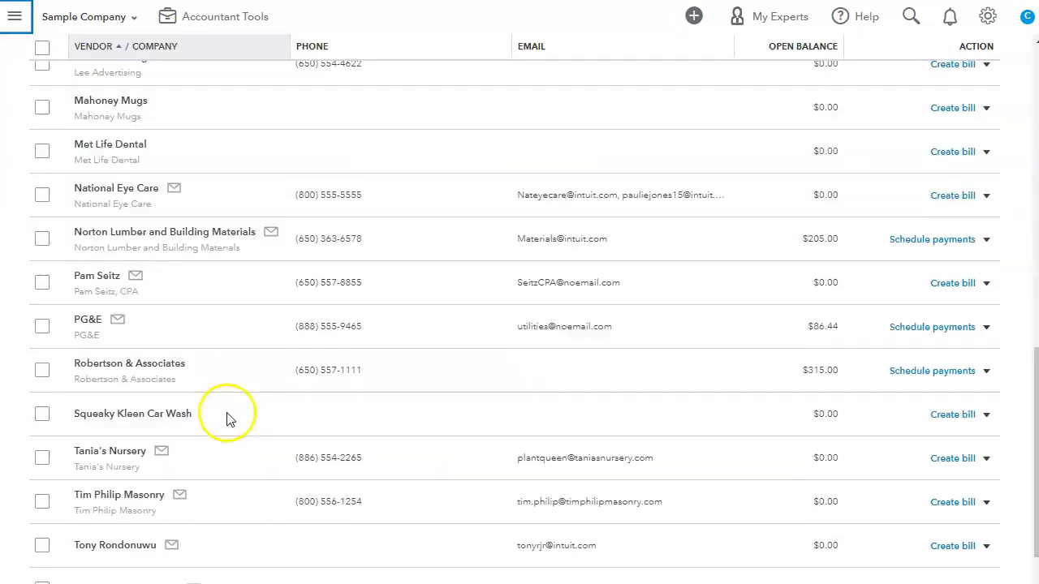
scroll(232, 434, "up", 10)
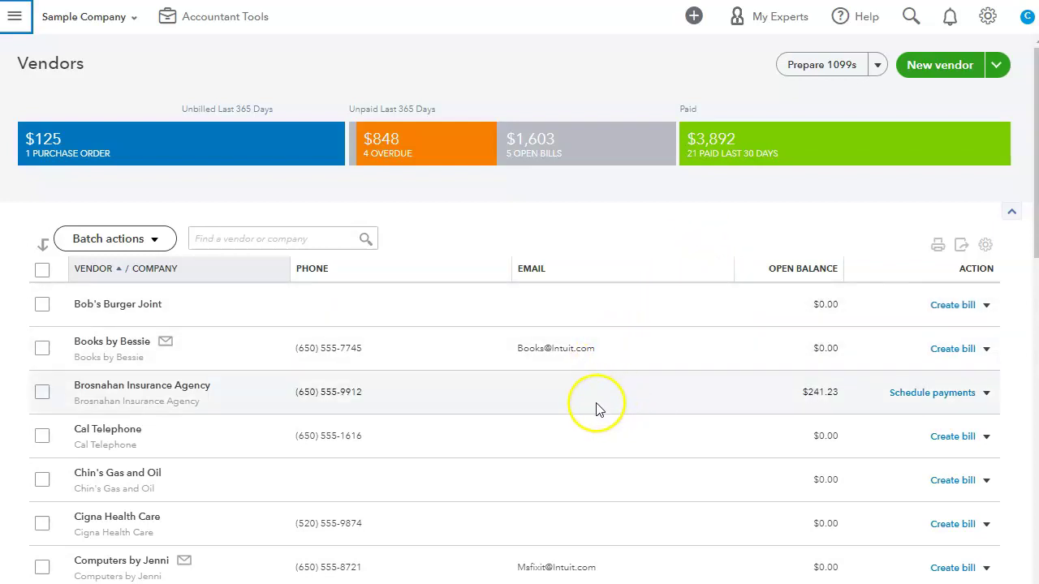
Step: Select all vendors to review the available batch actions, and clear the selection without applying any
left_click(43, 271)
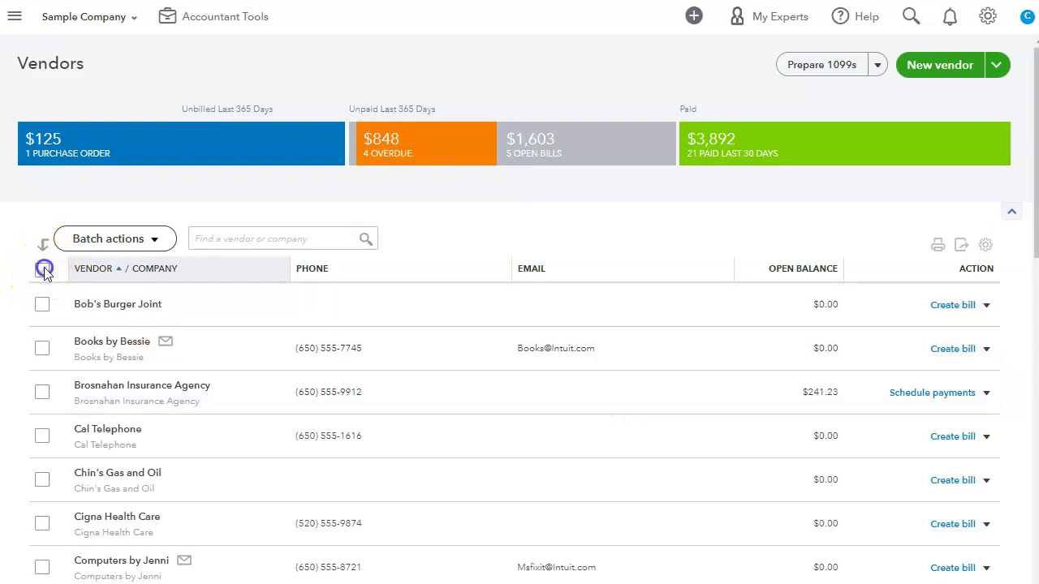
left_click(154, 239)
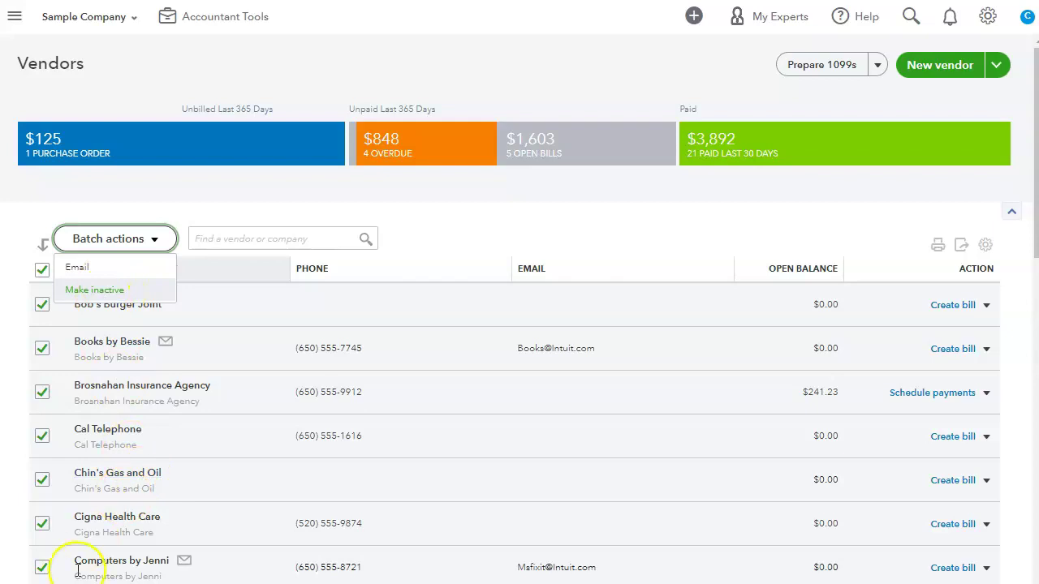
left_click(87, 269)
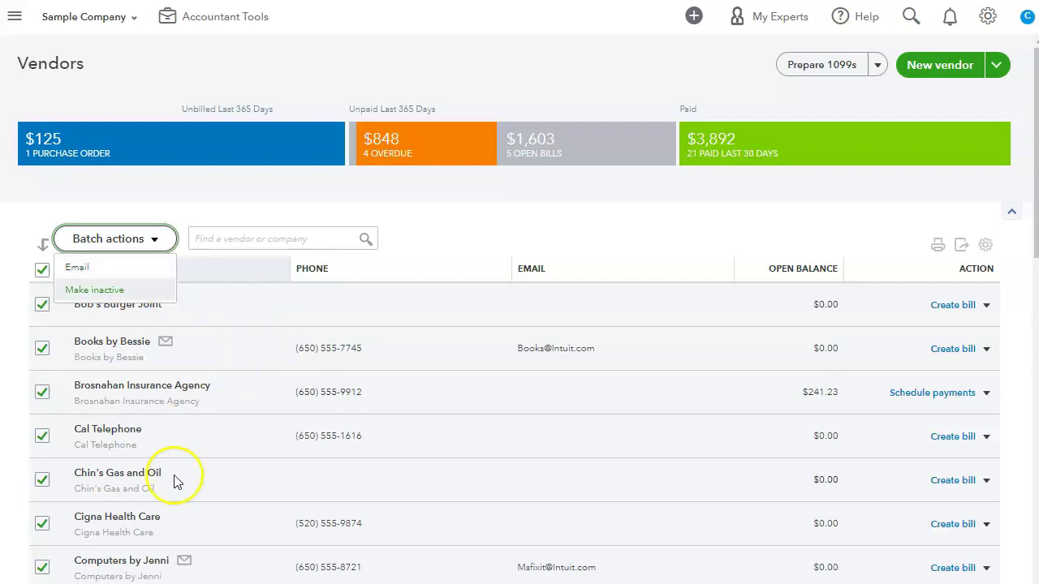
left_click(42, 269)
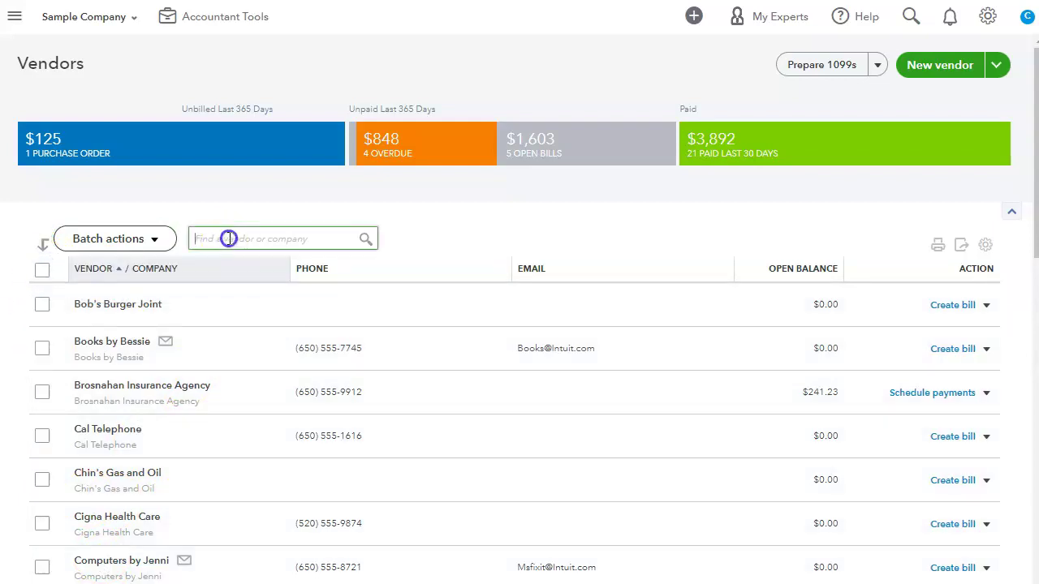
Step: Search the vendors for "telephone" and open the Cal Telephone vendor record
left_click(229, 238)
type("tel")
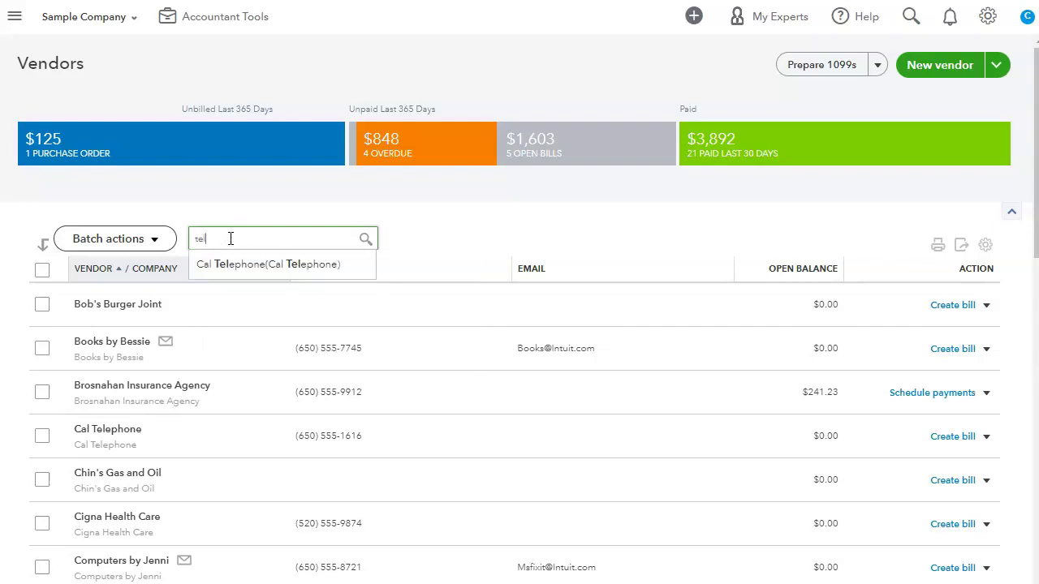
type("ephone")
left_click(240, 267)
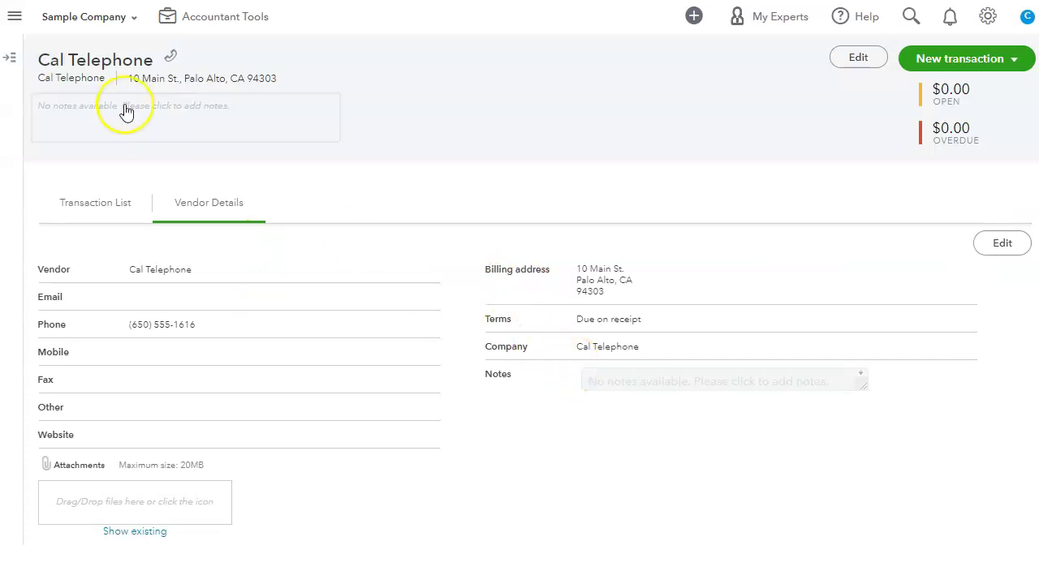
Step: Show the collapsible vendor list beside the Cal Telephone record and return to the main Vendors page
left_click(11, 60)
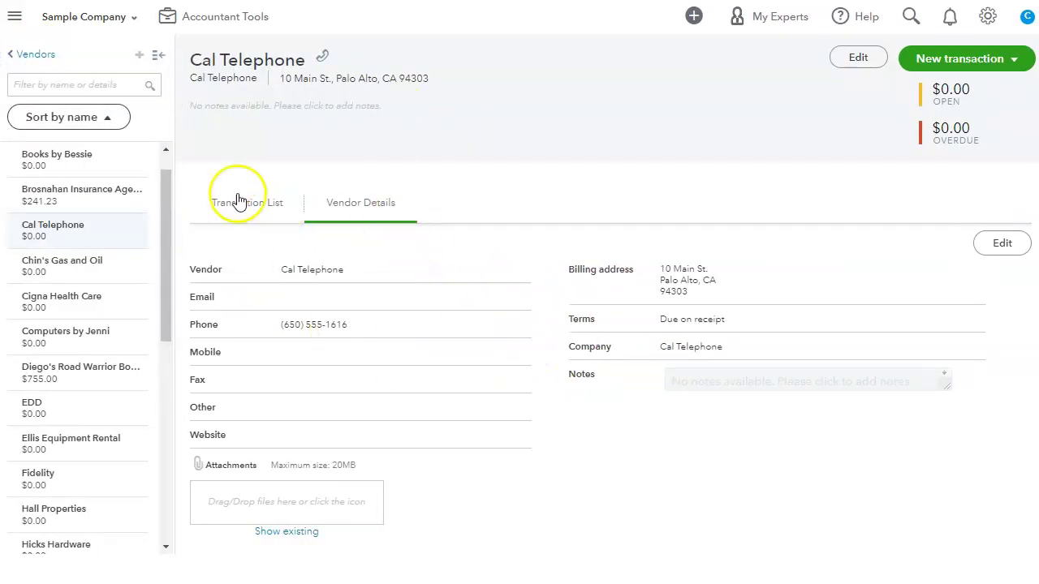
left_click(159, 55)
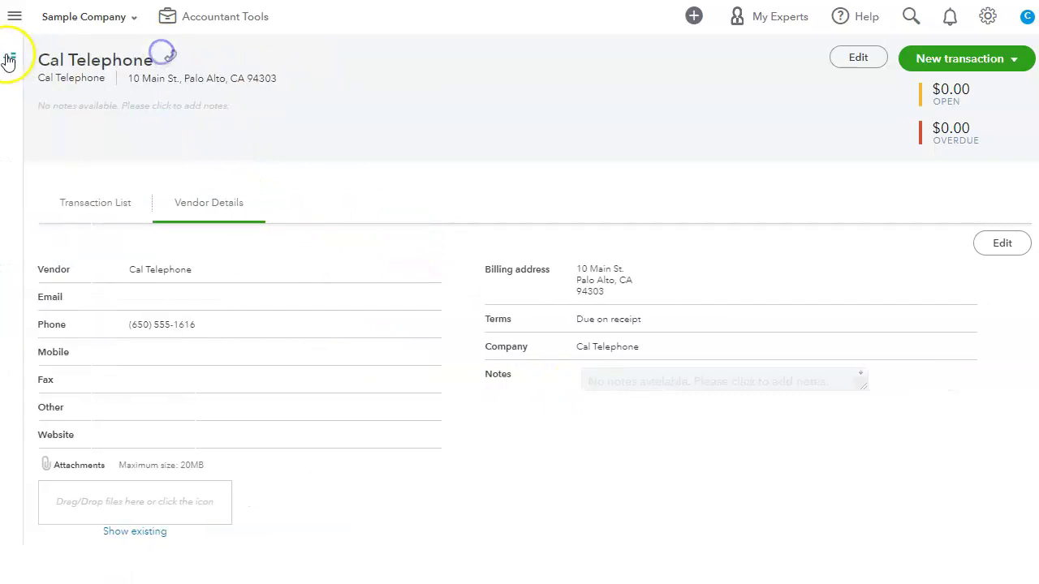
left_click(11, 61)
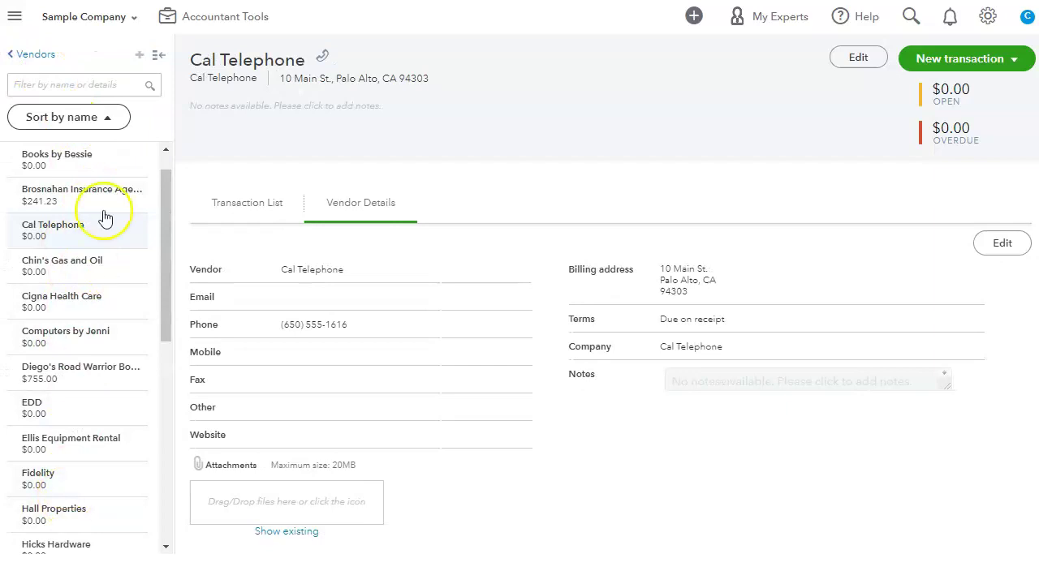
left_click(31, 54)
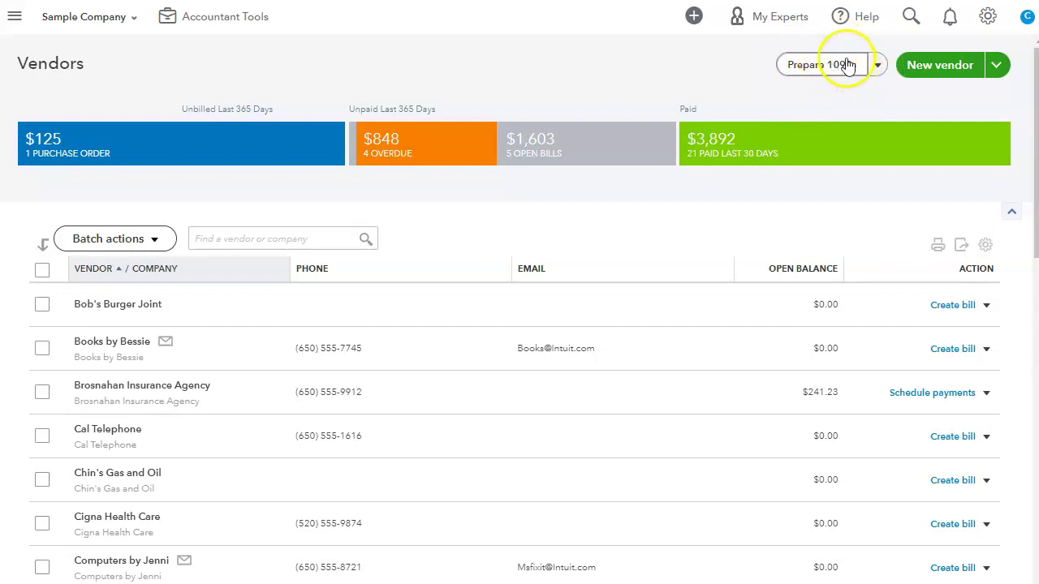
Step: Review the extra options offered with Prepare 1099s and New vendor, as well as the company settings and tools
left_click(877, 68)
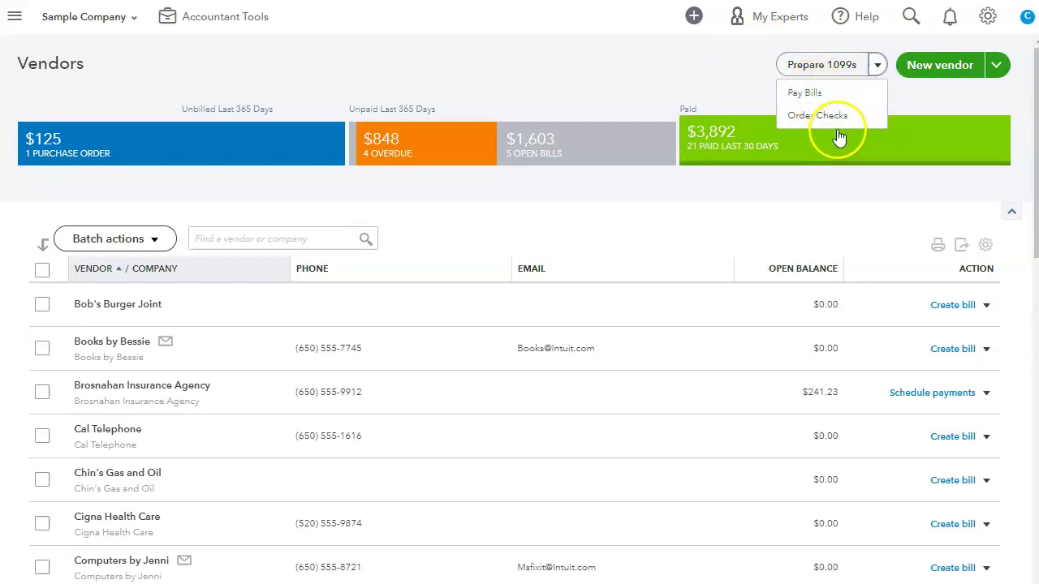
left_click(929, 108)
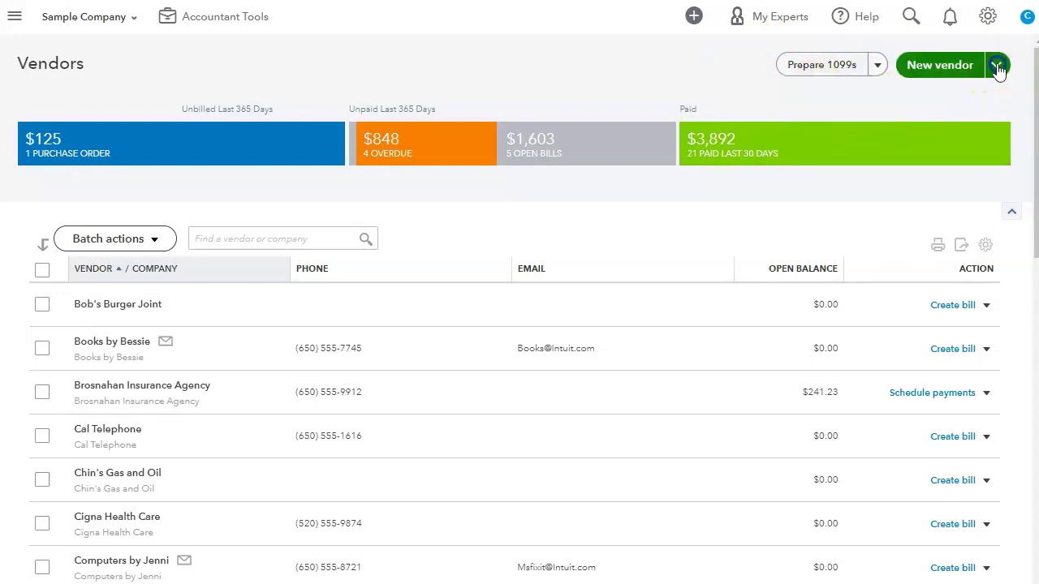
left_click(997, 67)
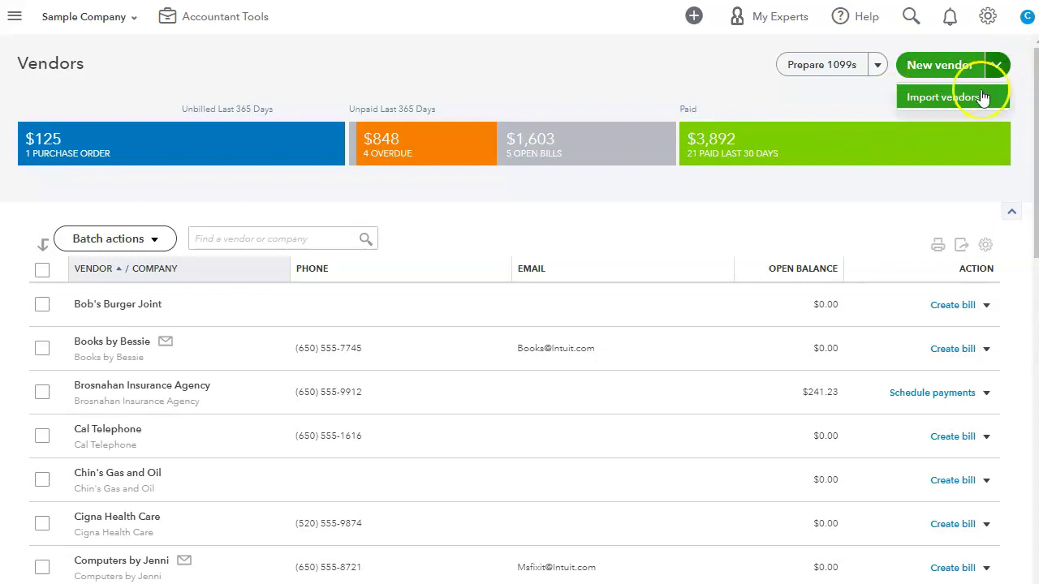
left_click(791, 88)
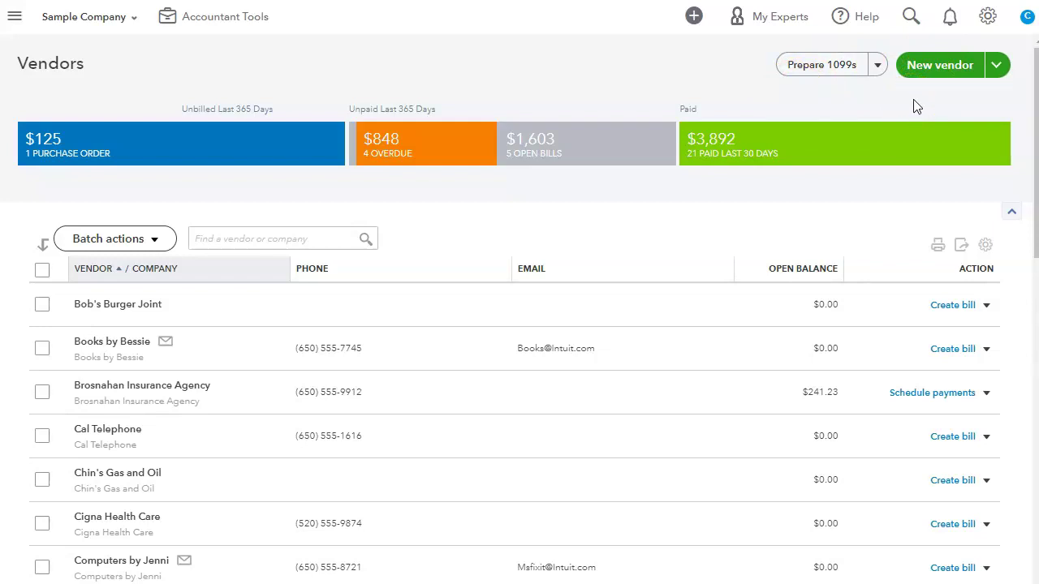
left_click(988, 18)
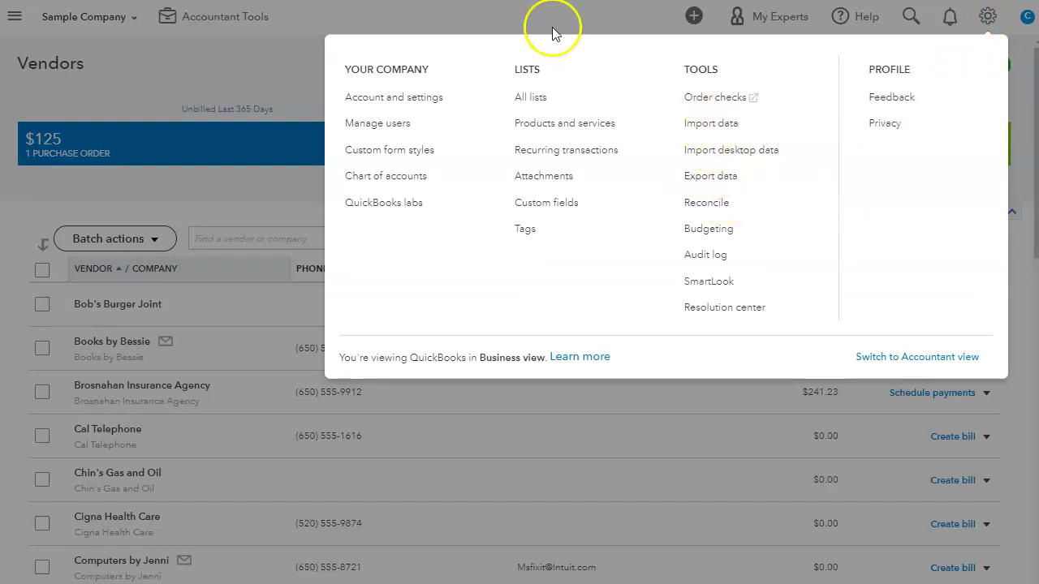
left_click(289, 56)
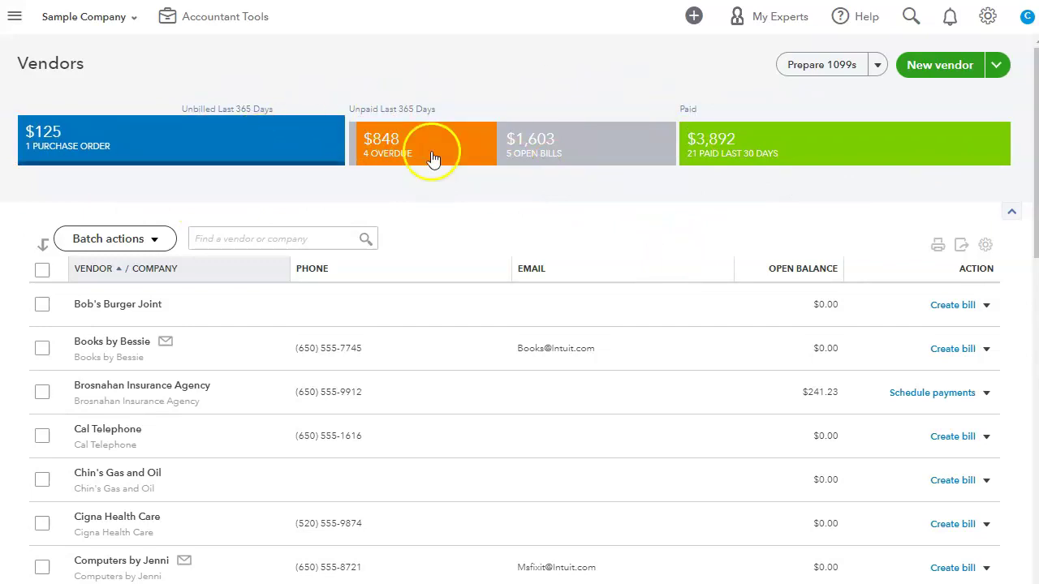
Step: Filter the vendors by purchase orders, overdue bills, open bills and paid in the last 30 days, and clear the filter
left_click(179, 156)
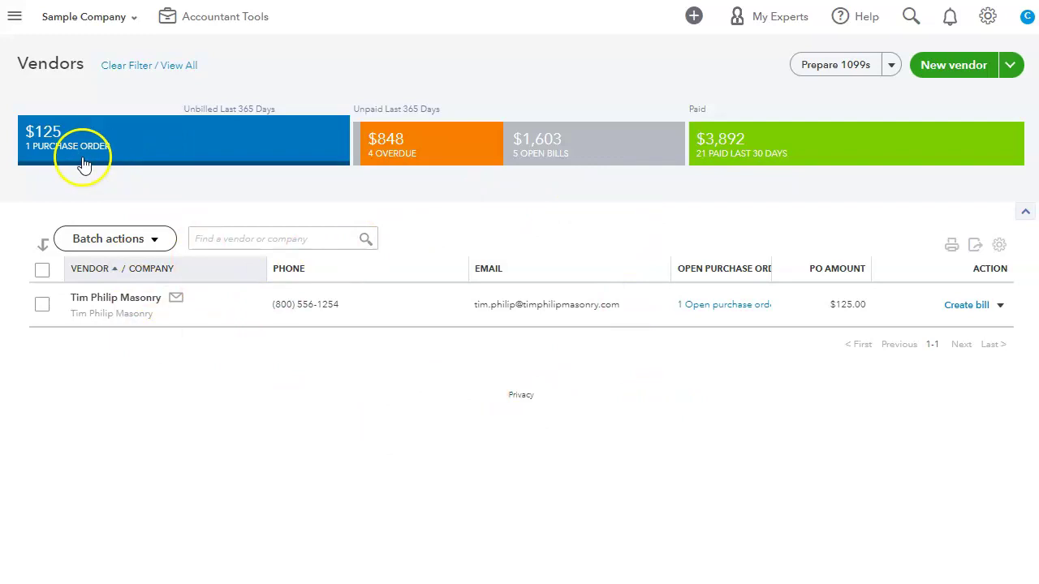
left_click(443, 151)
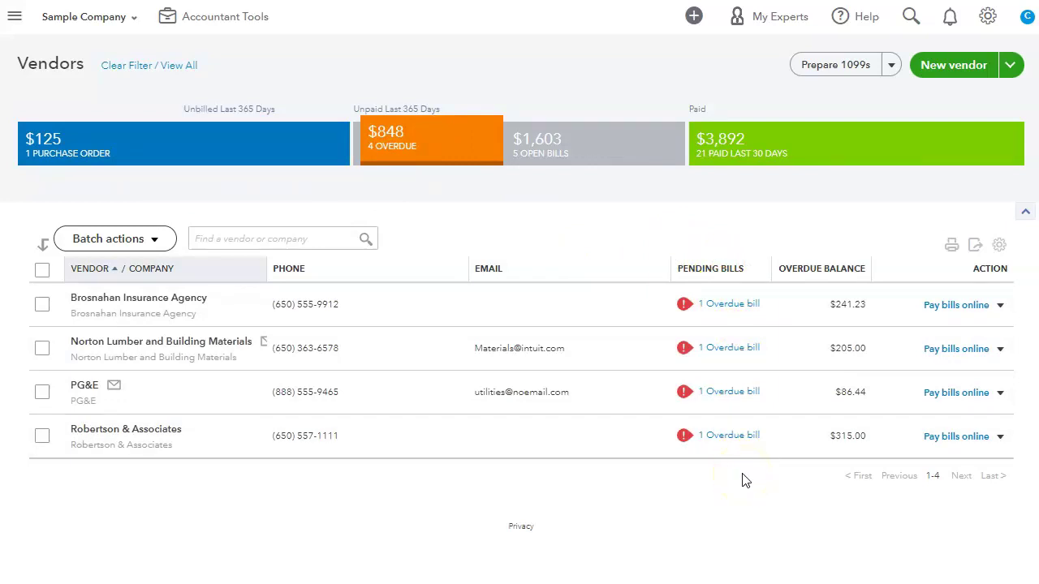
left_click(568, 142)
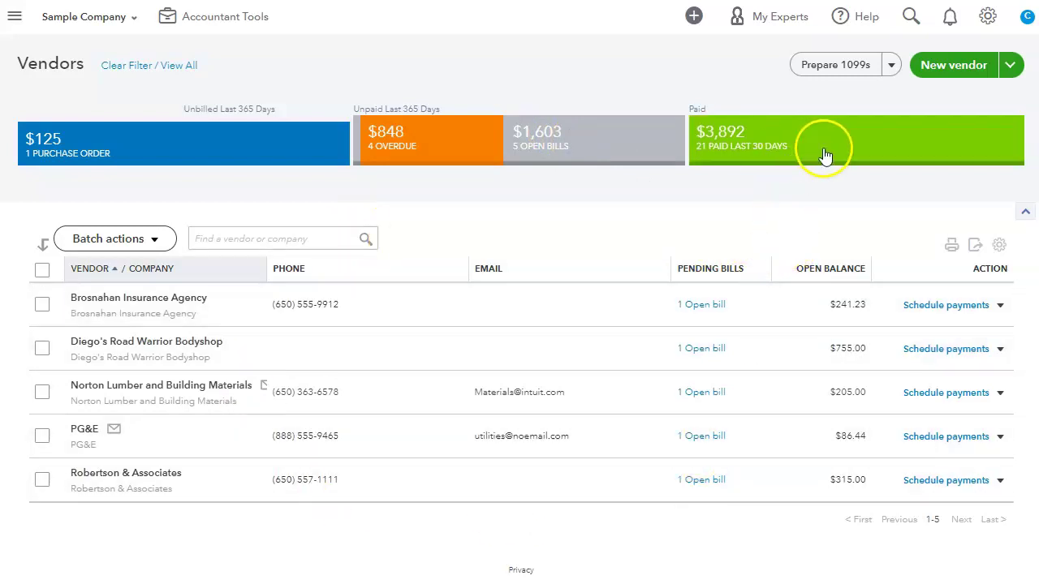
left_click(825, 156)
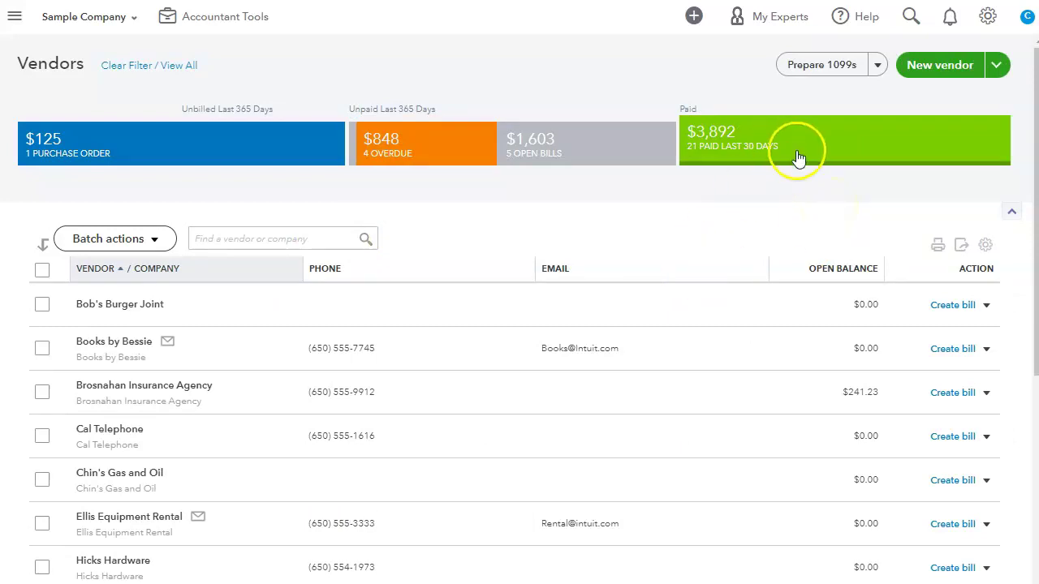
scroll(723, 295, "down", 5)
scroll(723, 360, "up", 5)
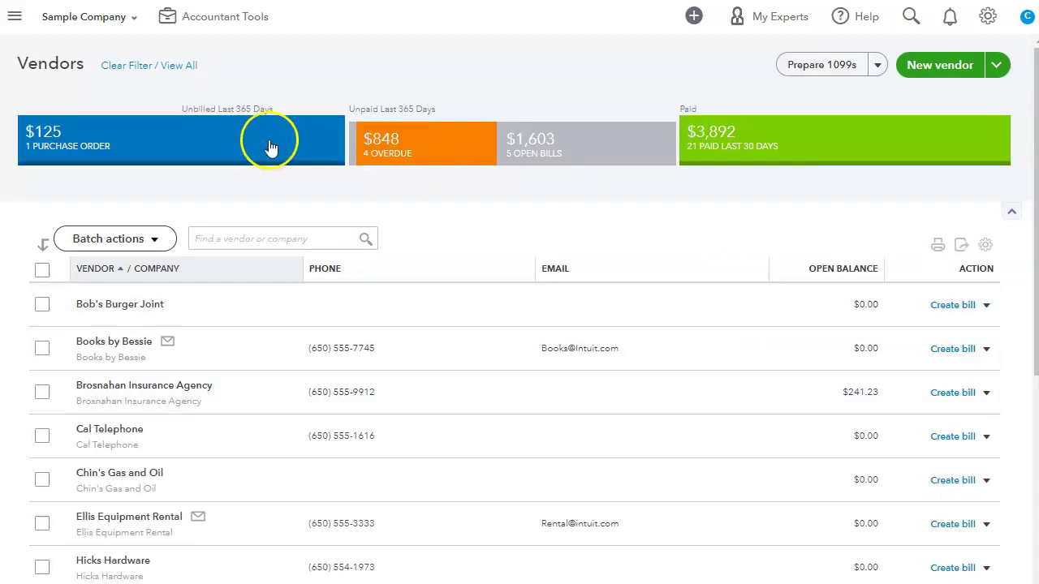
left_click(136, 69)
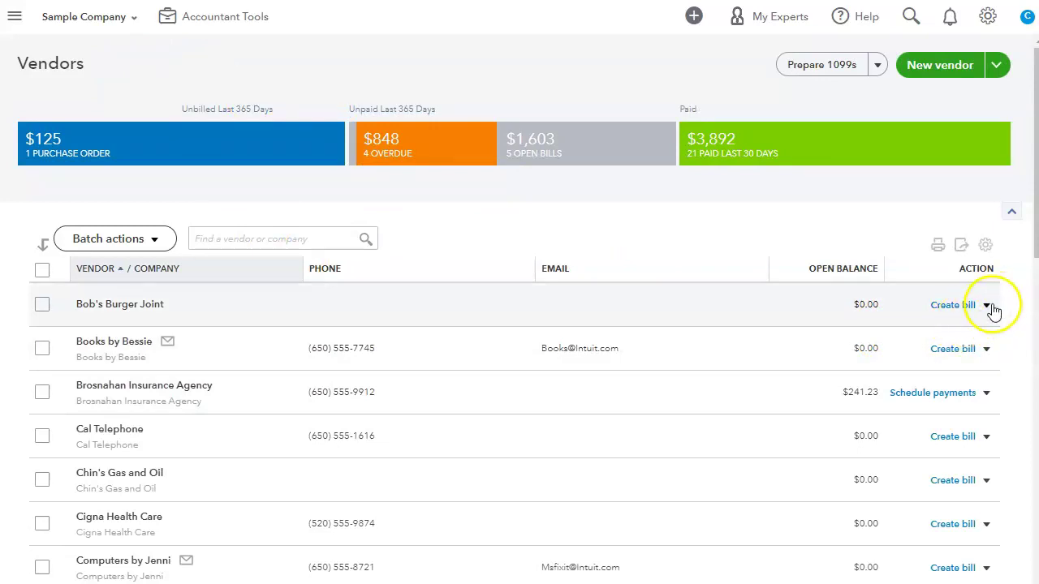
Step: Check the other actions available for Bob's Burger Joint, and preview the vendor list printout without printing it
left_click(987, 308)
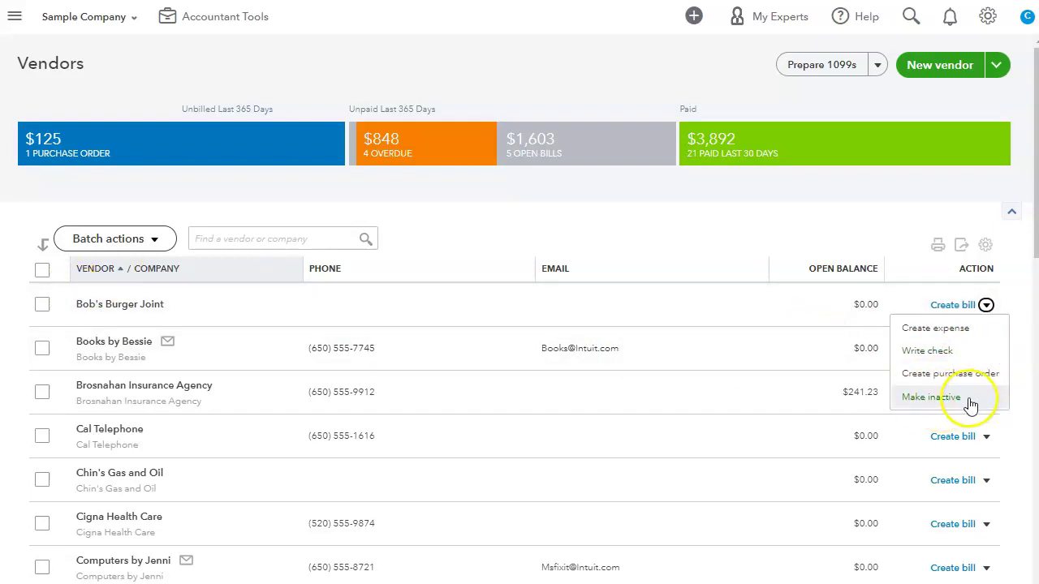
left_click(911, 227)
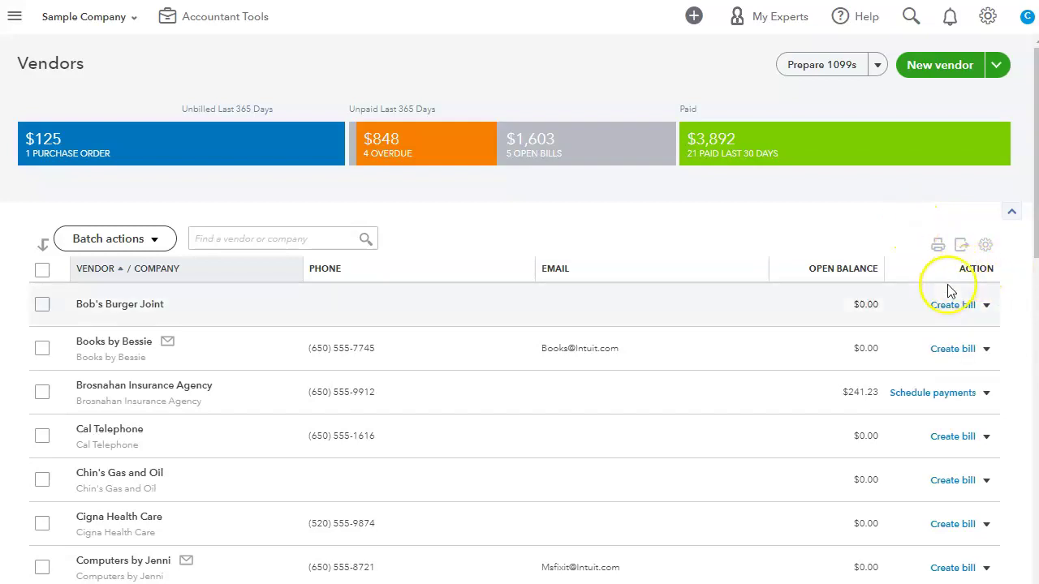
left_click(937, 244)
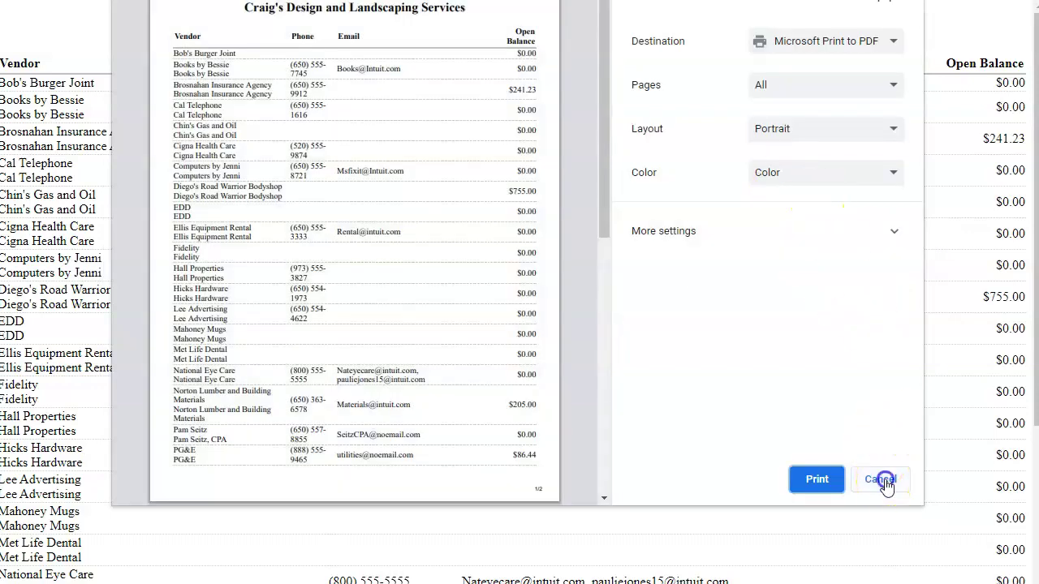
left_click(884, 480)
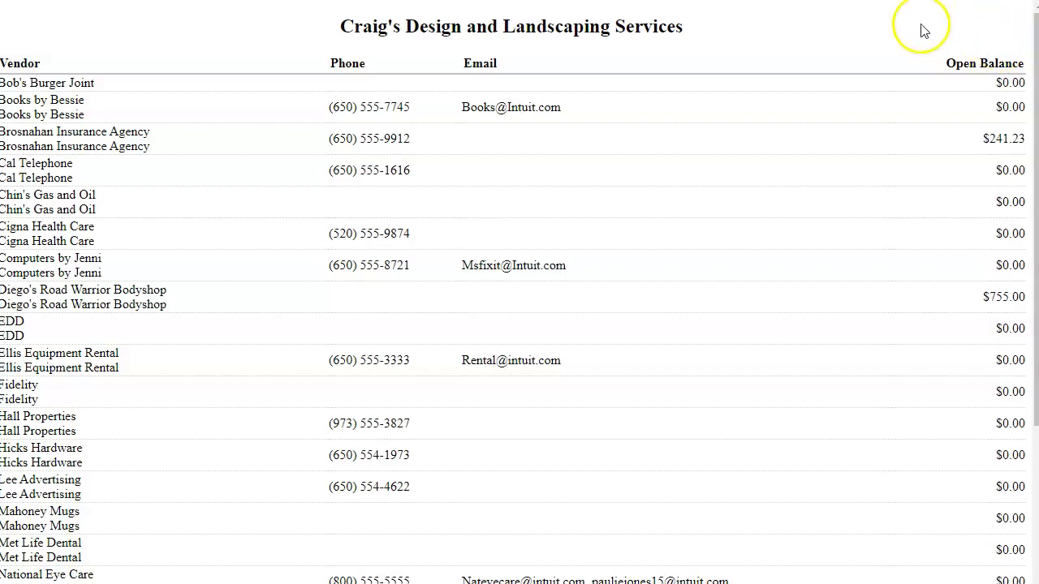
left_click(986, 2)
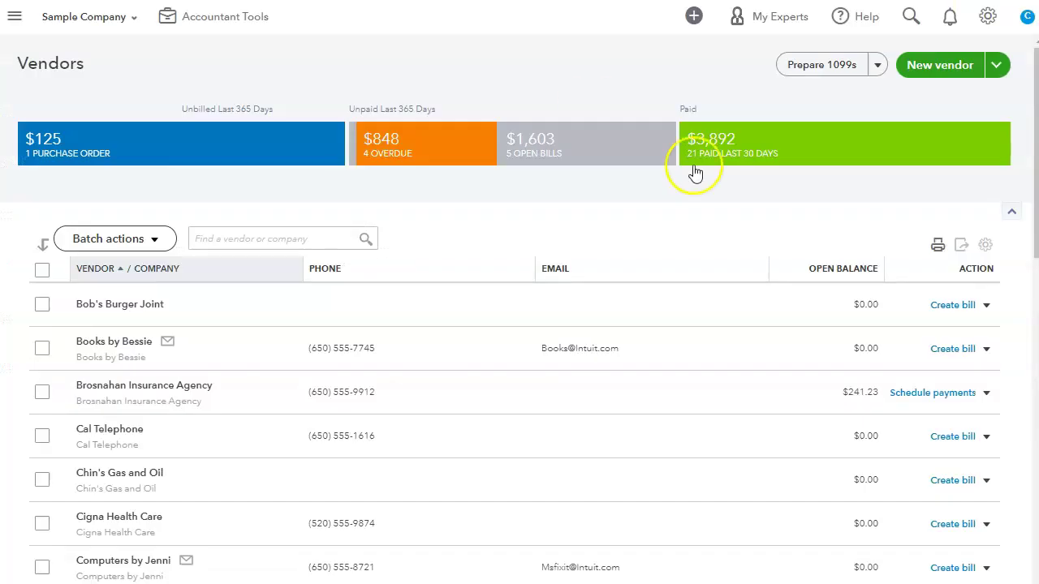
Step: Add the Address and Attachments columns to the vendor list and look through the vendors
left_click(987, 245)
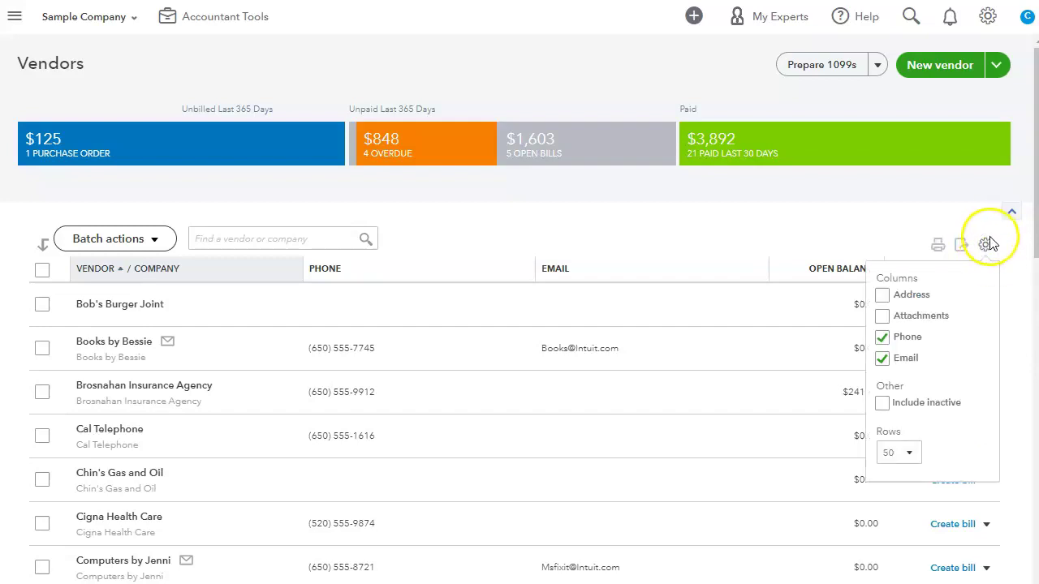
left_click(882, 297)
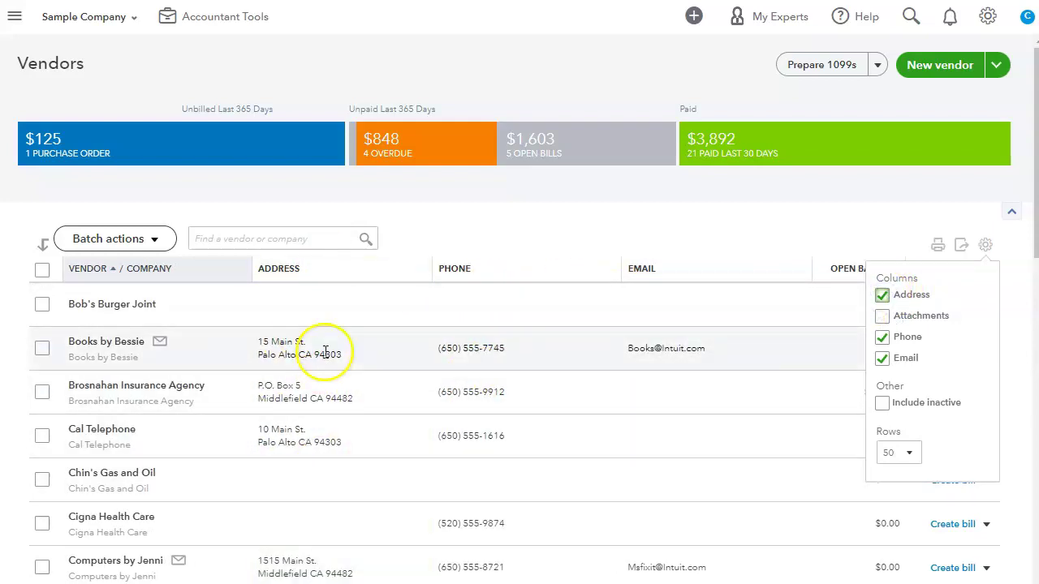
left_click(882, 318)
scroll(796, 343, "down", 10)
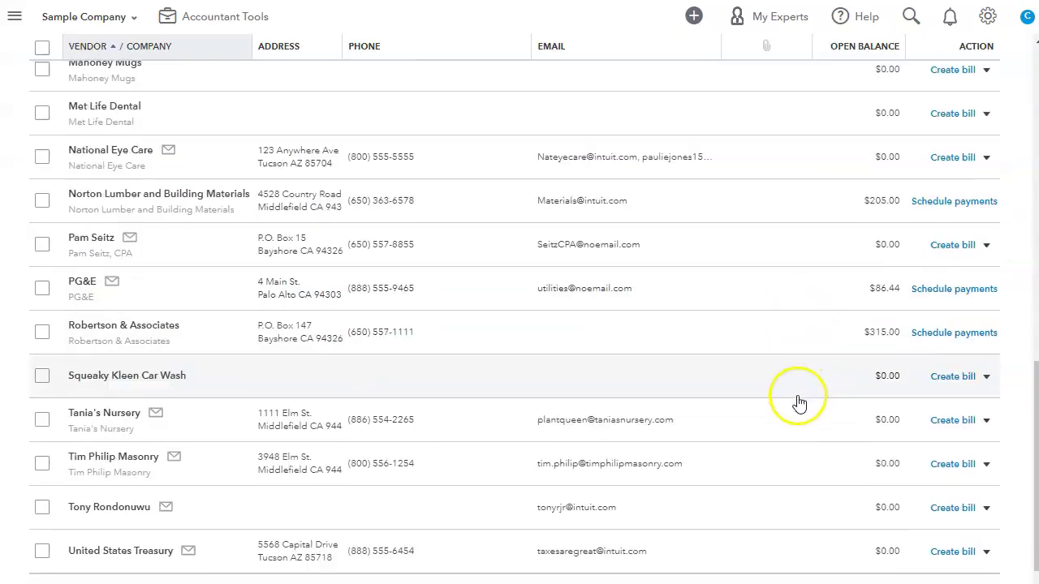
Step: Look through the vendor list, include inactive vendors in it, and exclude them again
scroll(800, 487, "down", 1)
scroll(804, 455, "up", 10)
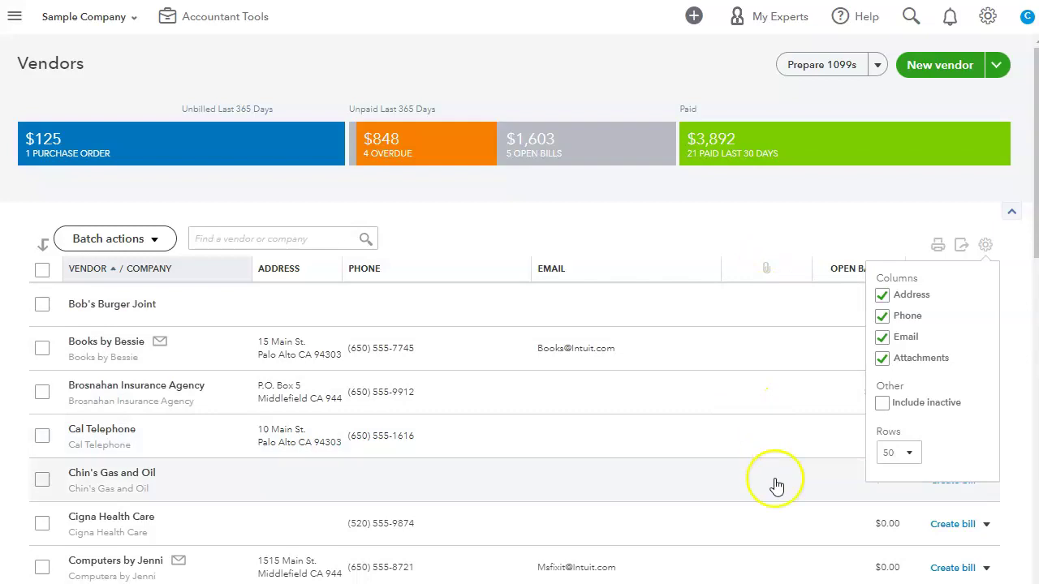
scroll(763, 400, "down", 10)
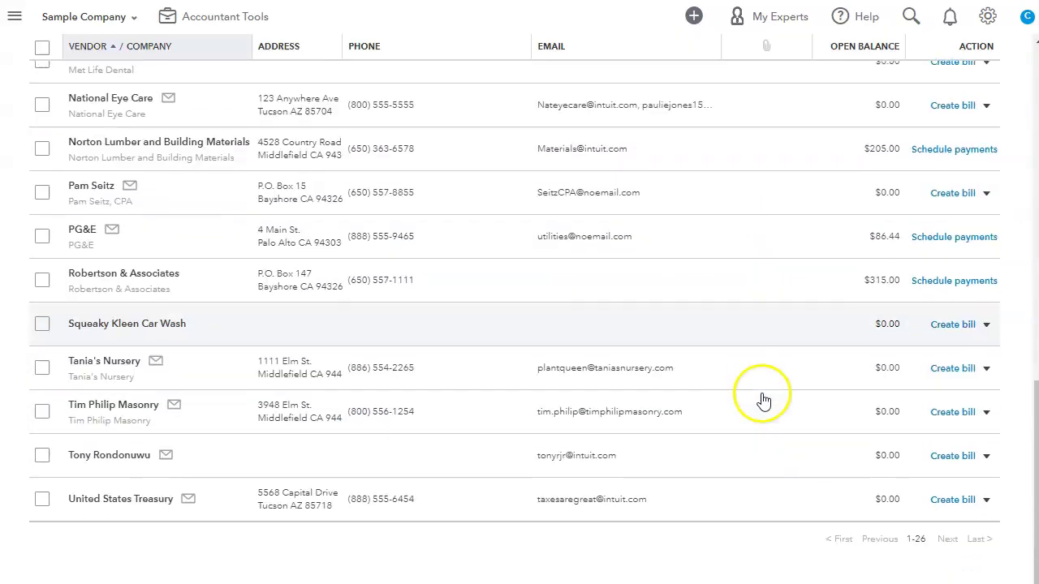
scroll(763, 400, "up", 10)
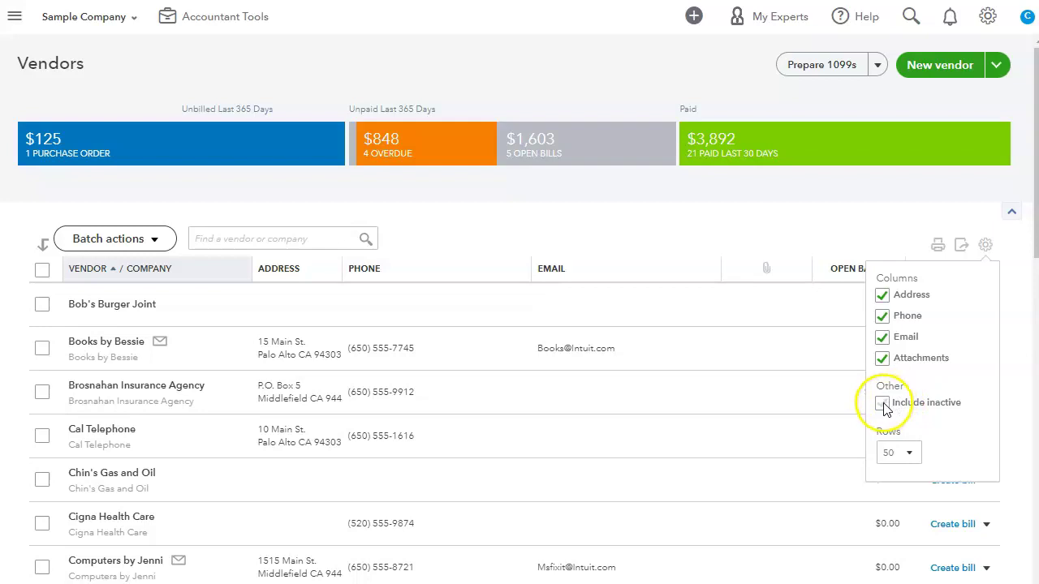
left_click(883, 403)
scroll(765, 394, "down", 10)
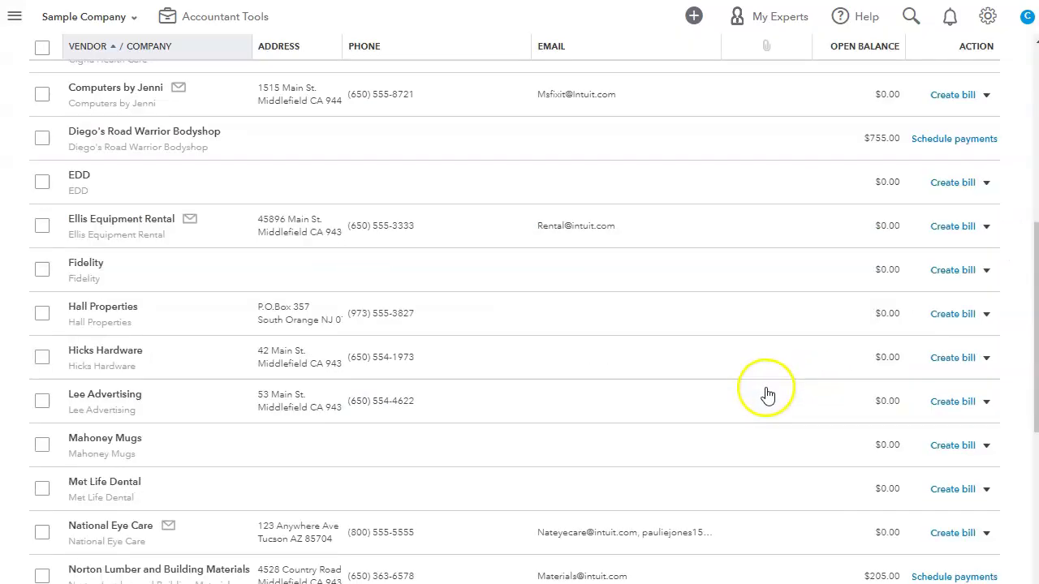
scroll(853, 360, "up", 10)
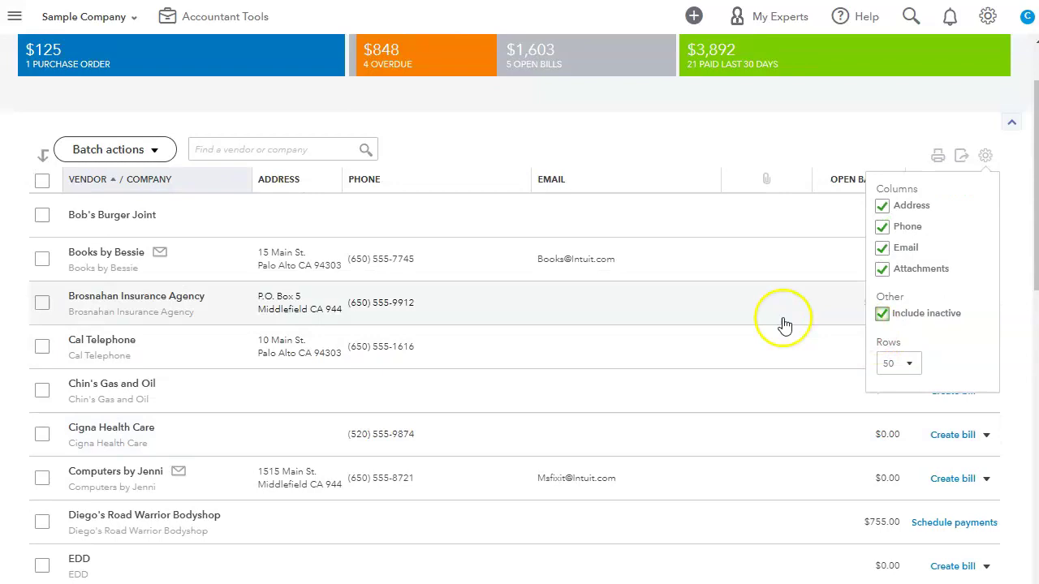
left_click(881, 314)
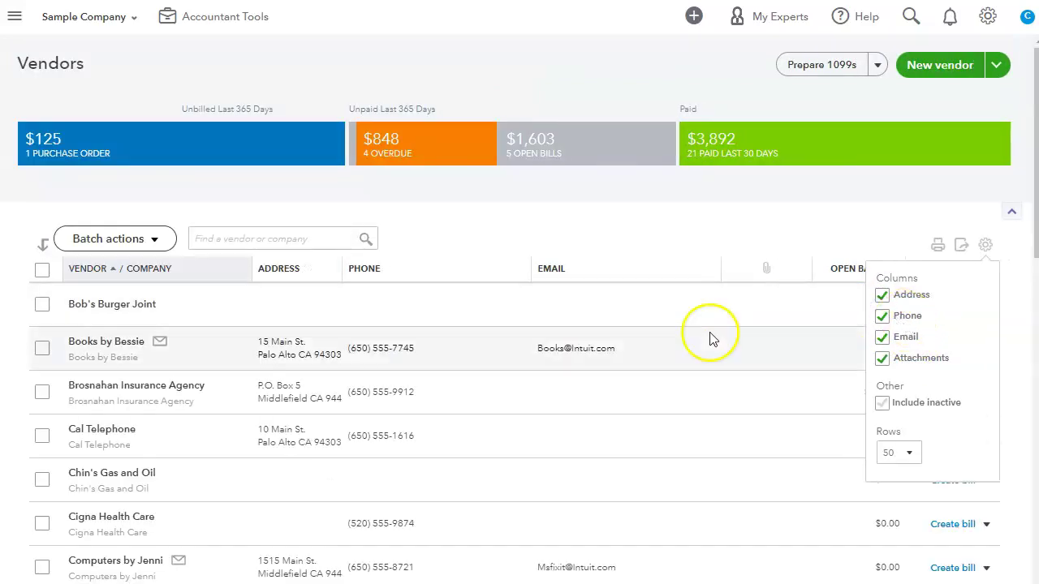
Step: Hide the Address, Phone, Email and Attachments columns in the vendor list and close the column settings
left_click(882, 297)
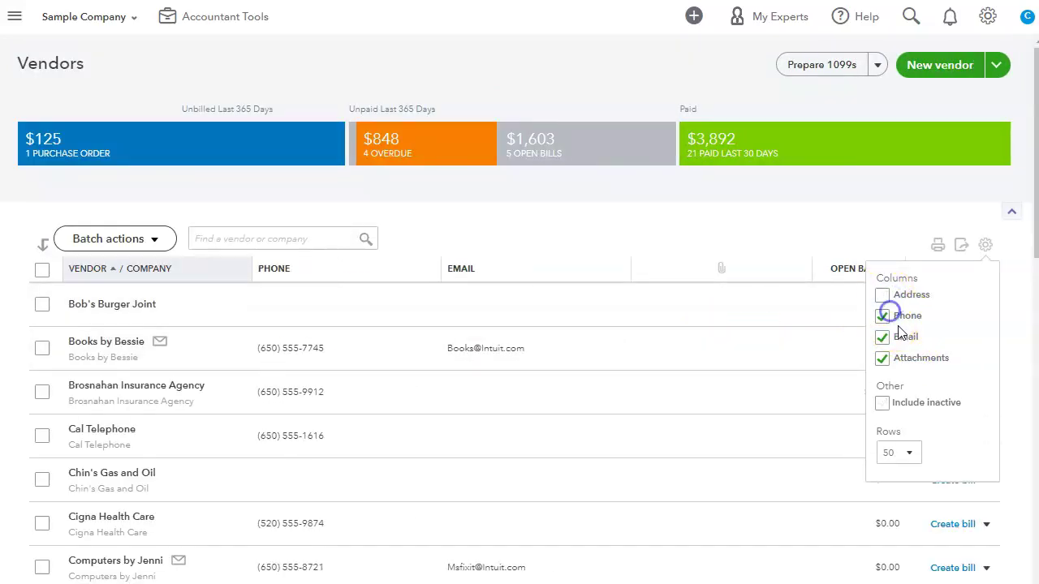
left_click(883, 316)
left_click(883, 335)
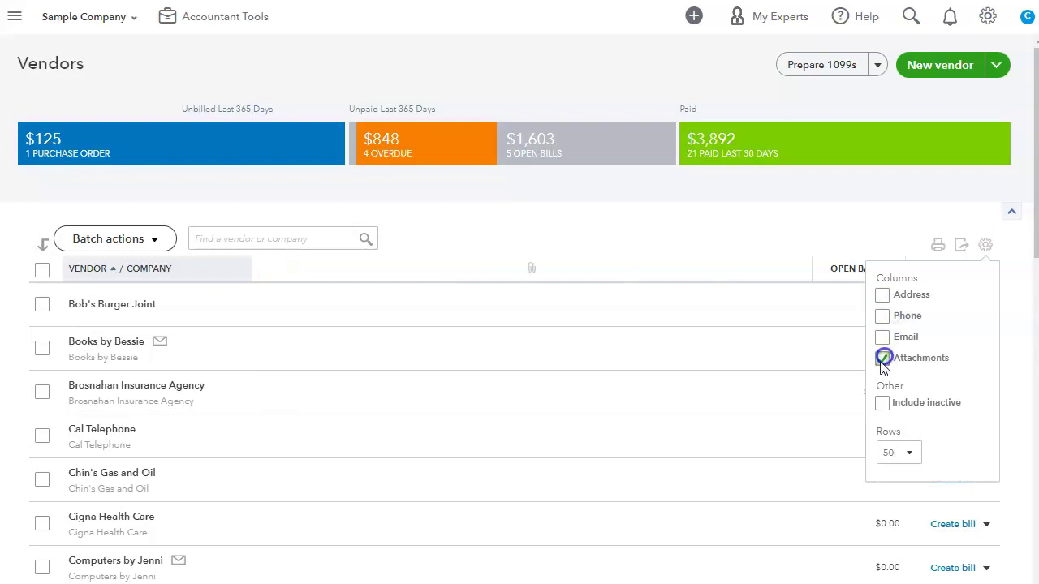
left_click(883, 358)
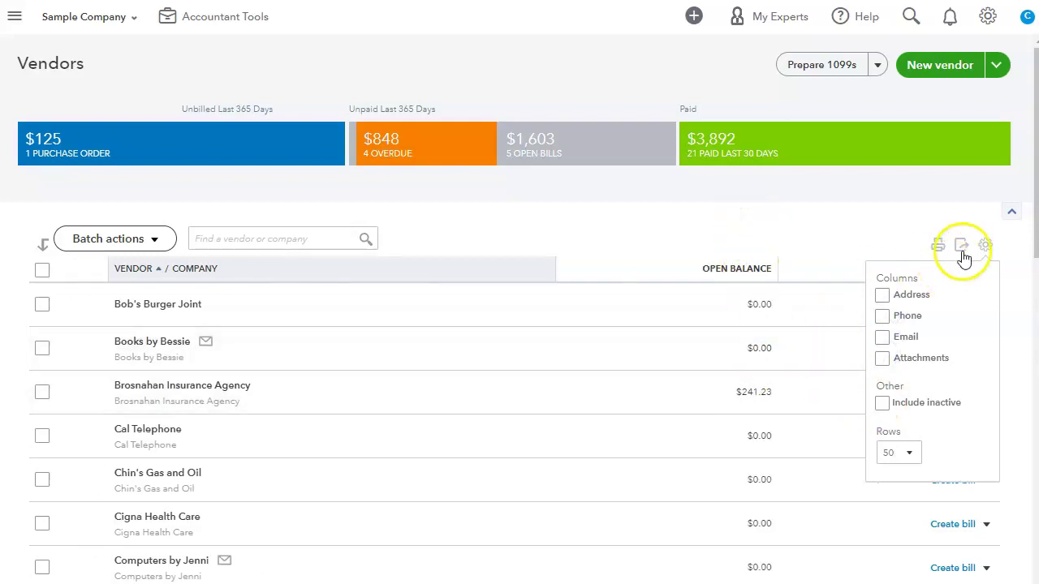
left_click(990, 241)
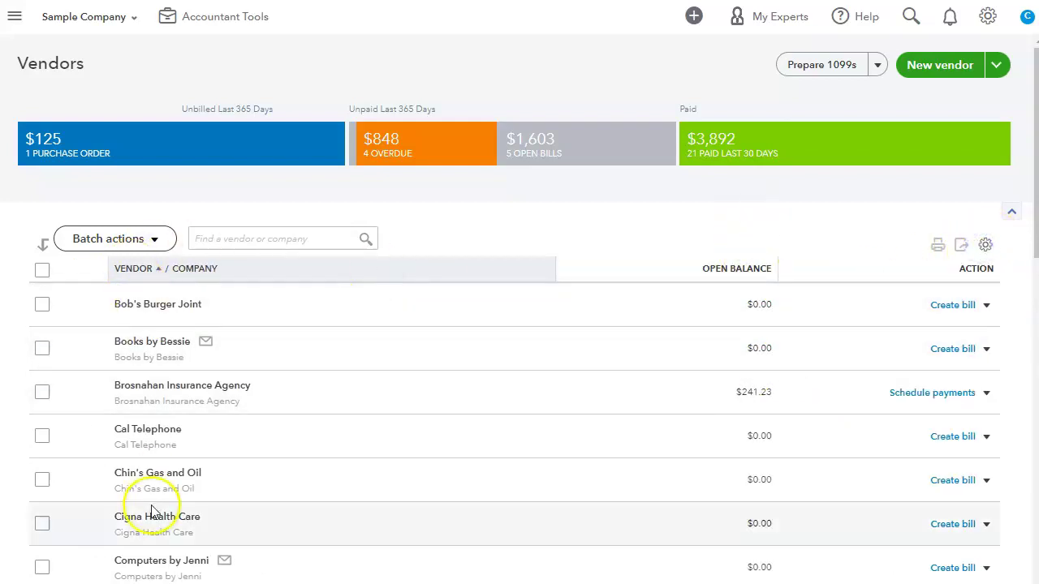
Step: Open the Bob's Burger Joint vendor record, collapse the vendor side list, and show the vendor's transaction list
scroll(871, 401, "down", 10)
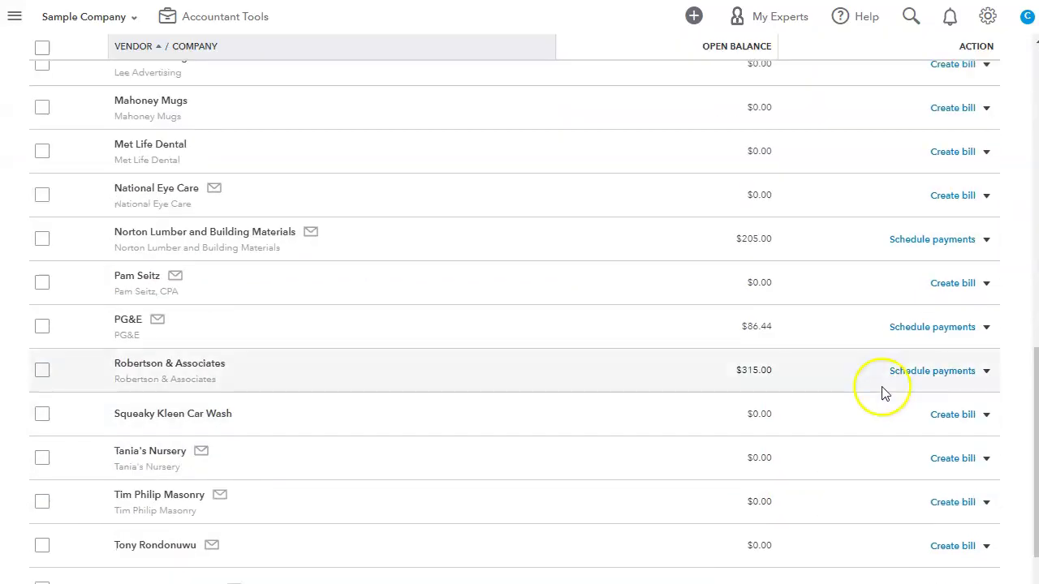
scroll(881, 395, "up", 10)
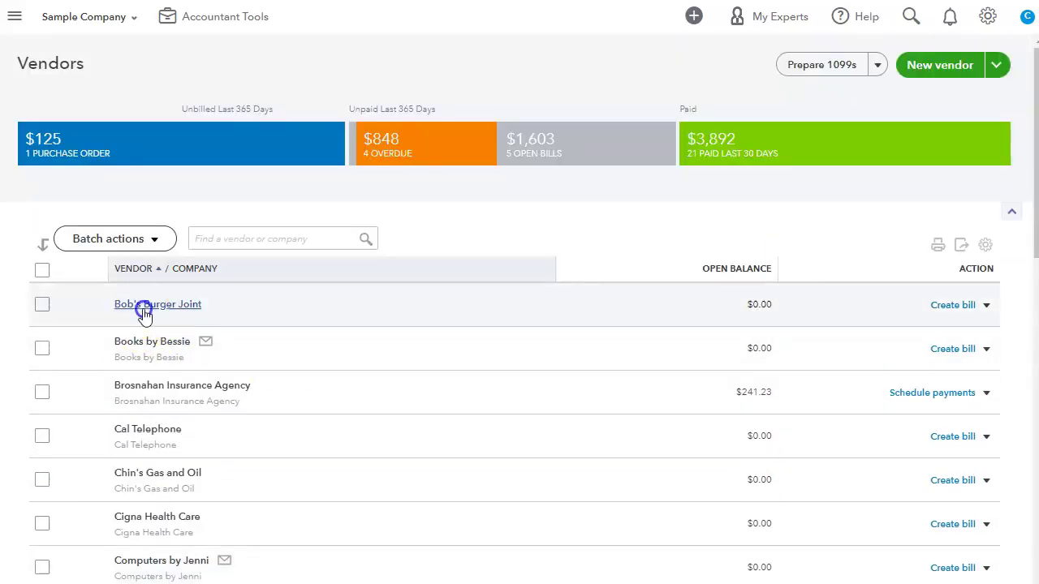
left_click(144, 304)
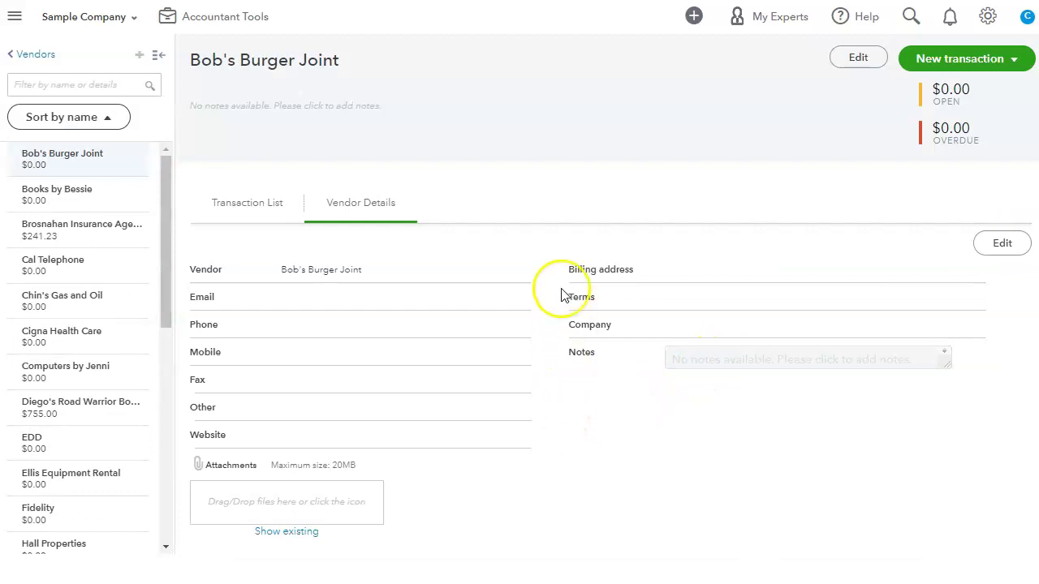
left_click(159, 57)
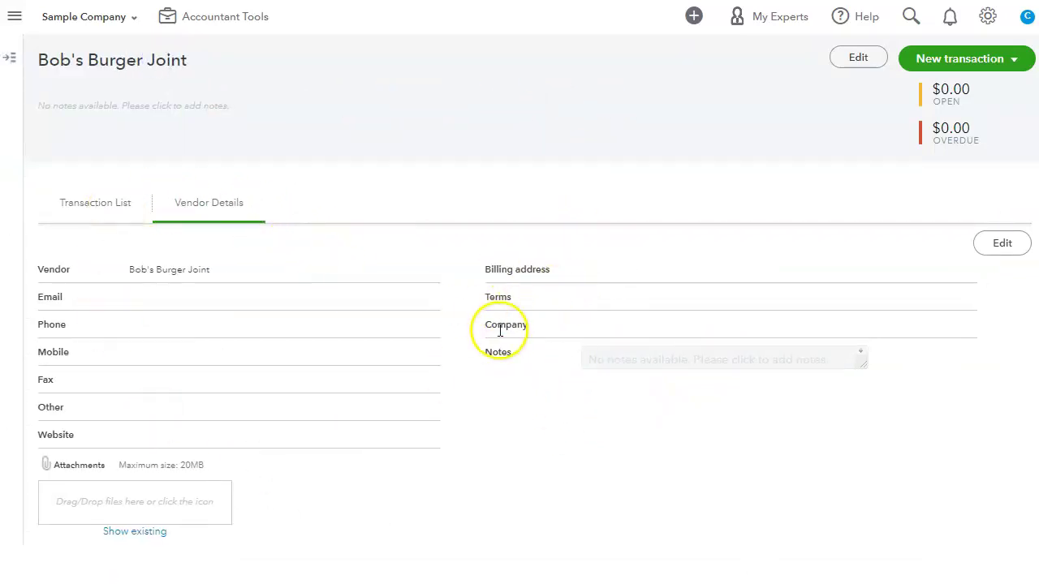
left_click(94, 205)
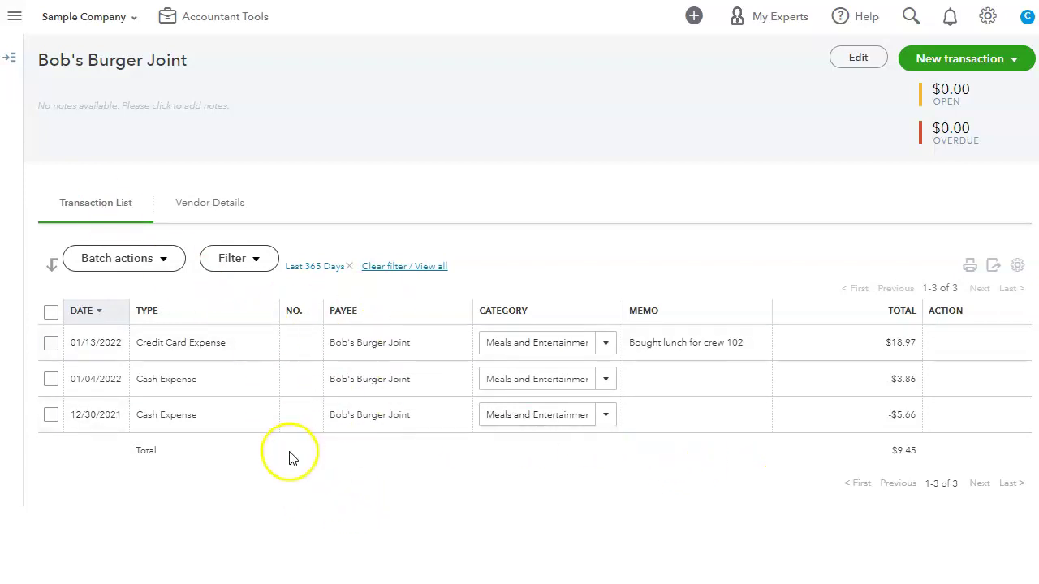
Step: Check the batch actions for the vendor's transactions, and select all transactions and clear the selection
left_click(166, 264)
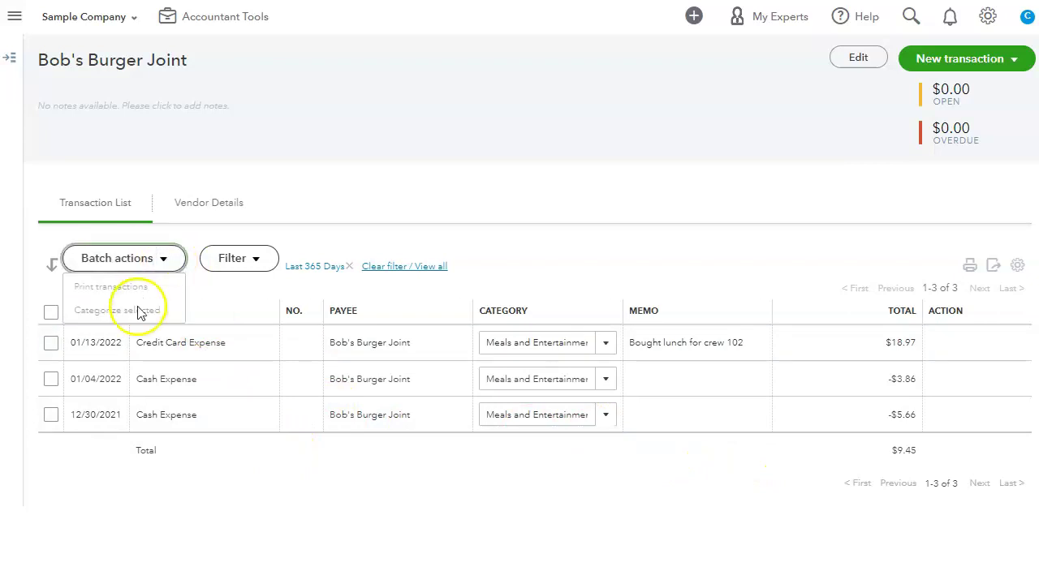
left_click(524, 233)
left_click(52, 315)
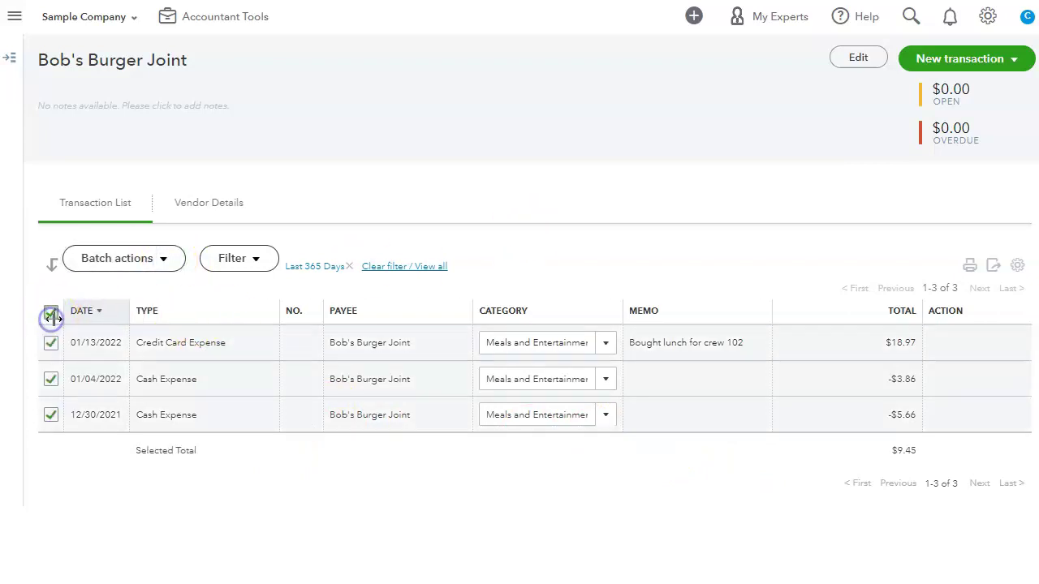
left_click(48, 315)
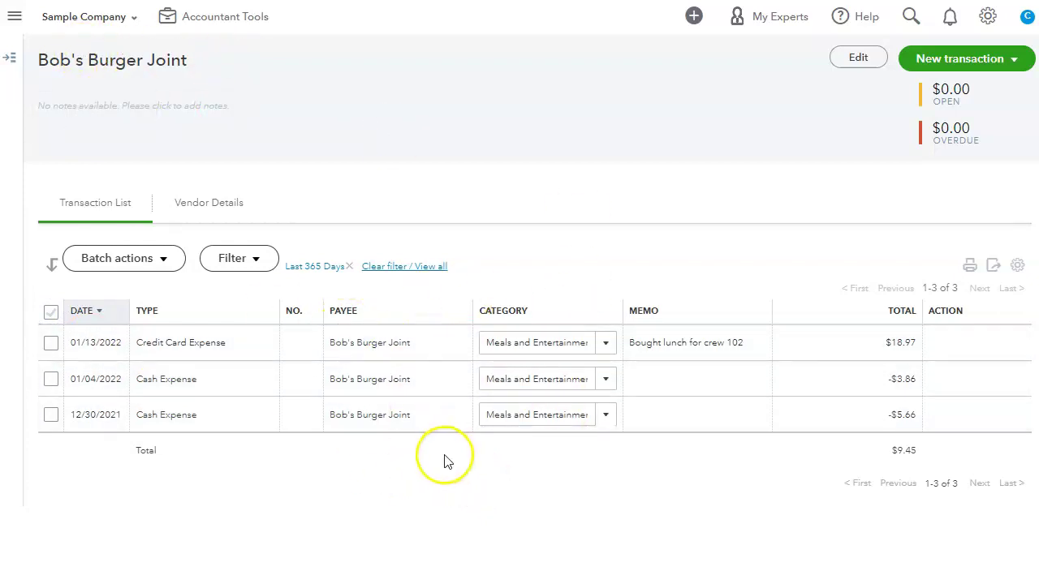
Step: Set the category of the 12/30/2021 cash expense to Office Expenses and check it in the expense form
left_click(484, 414)
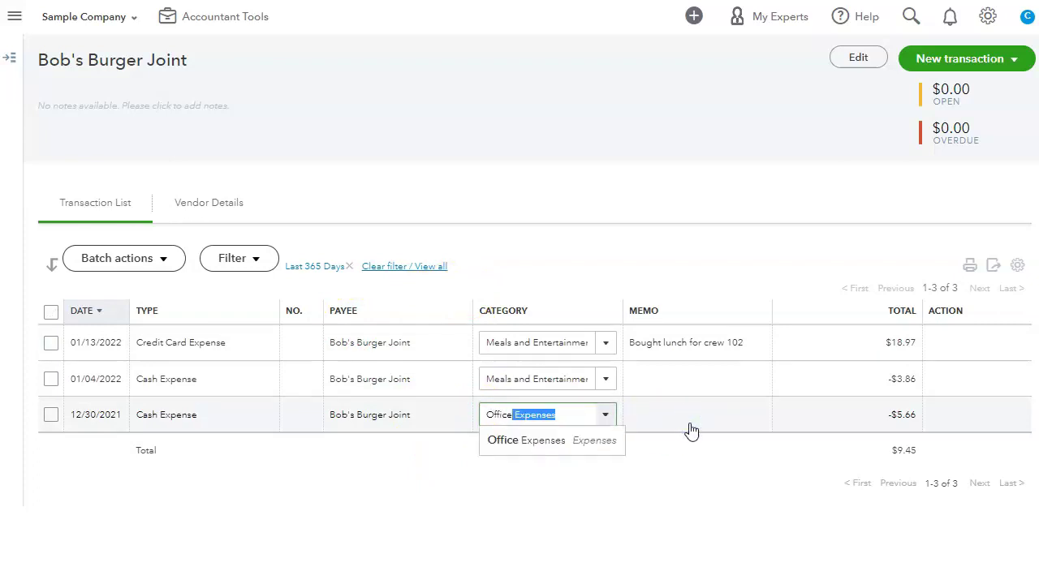
type("office")
left_click(588, 438)
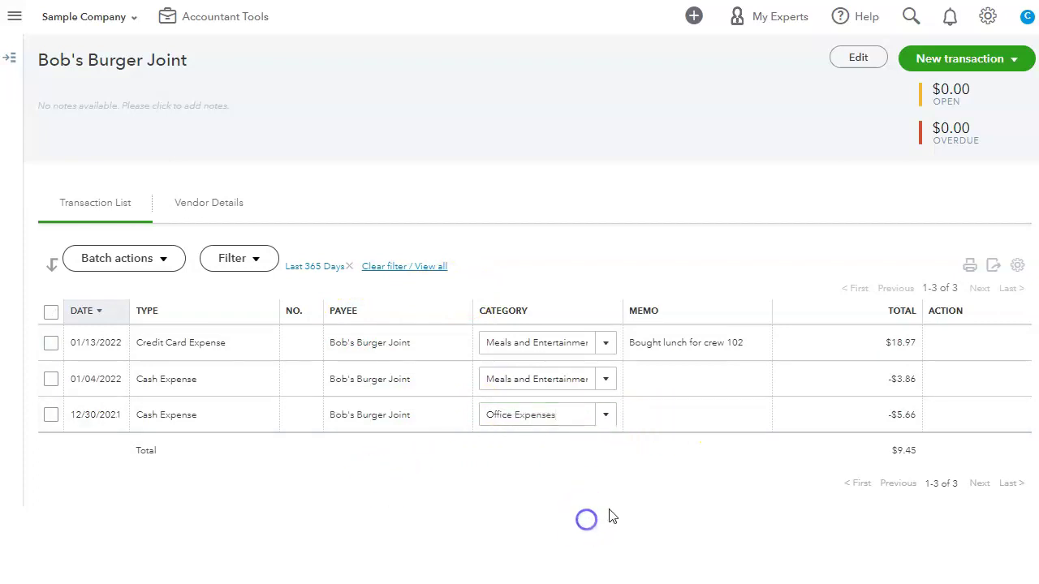
left_click(678, 241)
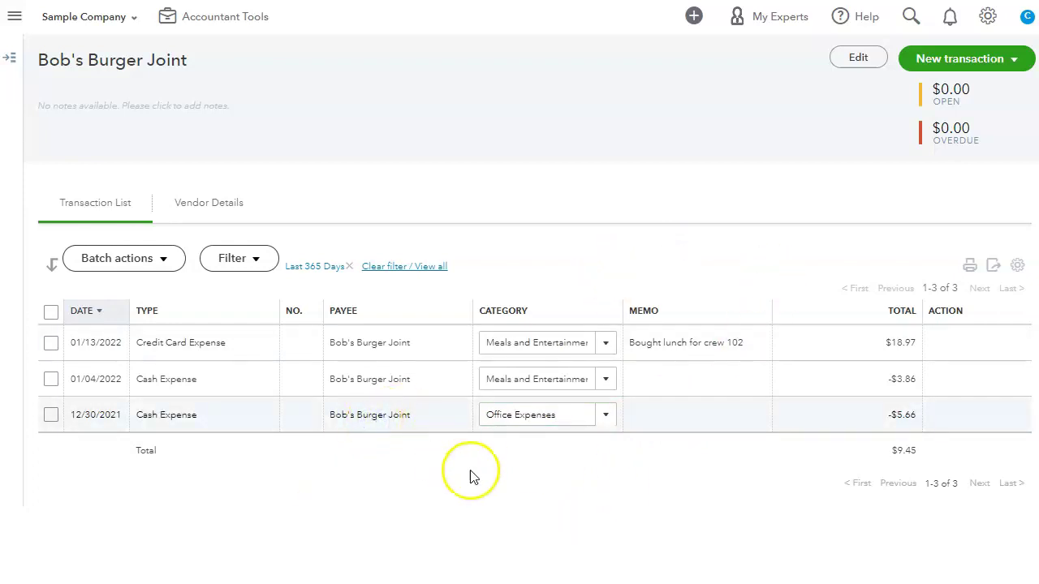
left_click(401, 422)
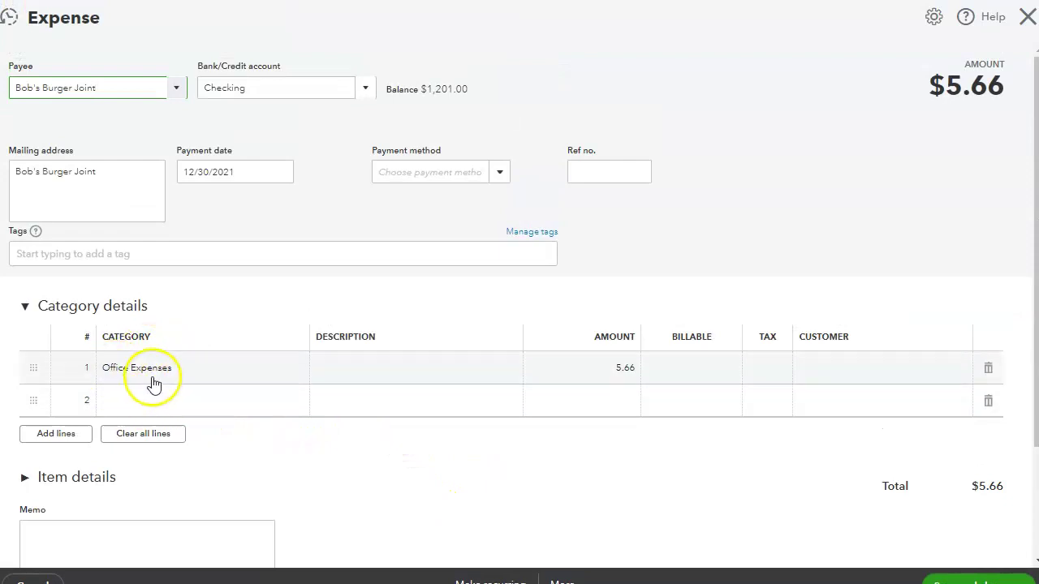
left_click(1028, 19)
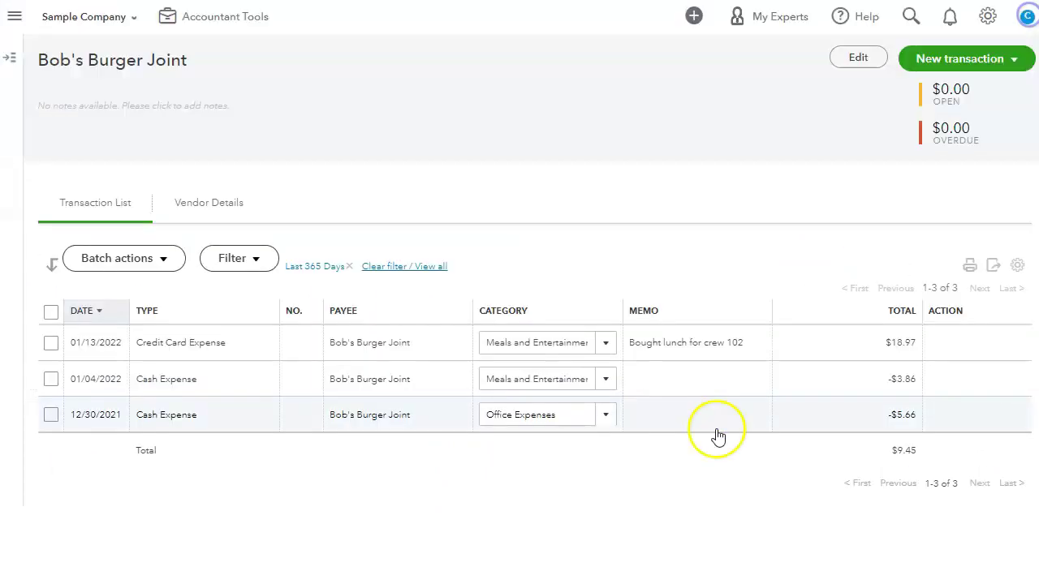
Step: Categorize the 01/13/2022 and 01/04/2022 expenses together as Office Expenses with the Categorize selected batch action
left_click(53, 344)
left_click(53, 379)
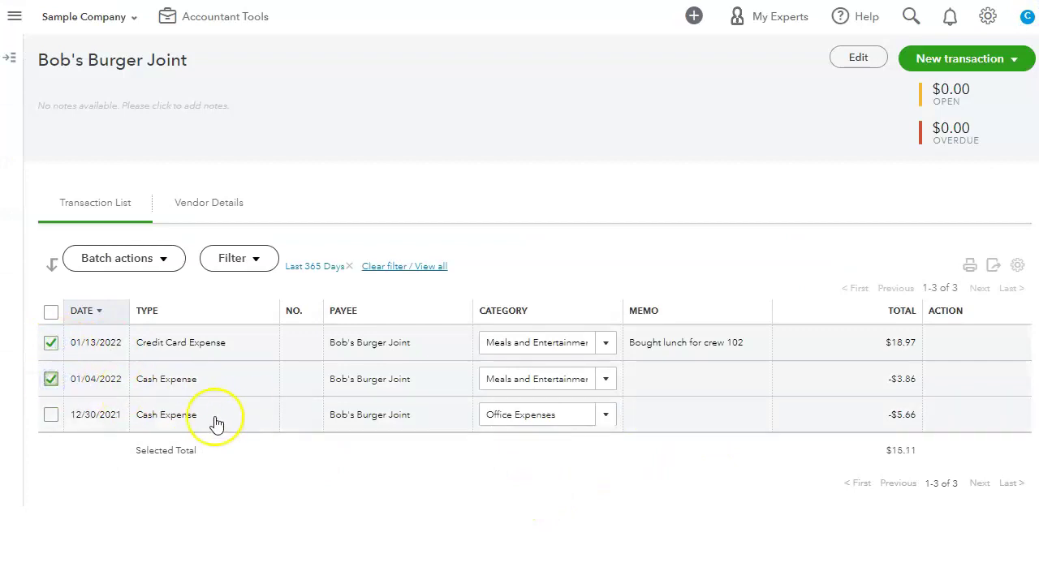
left_click(165, 260)
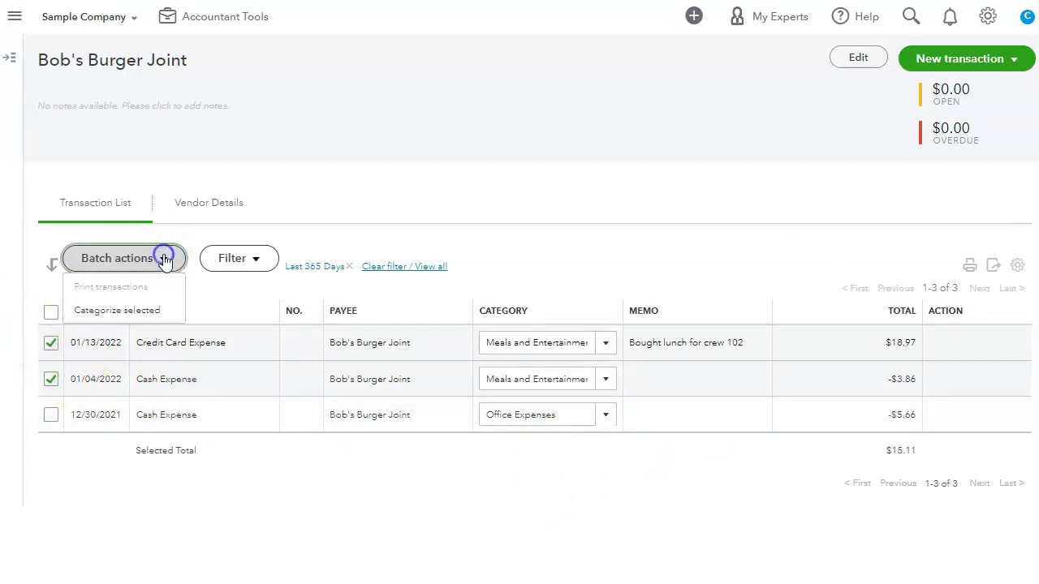
left_click(116, 310)
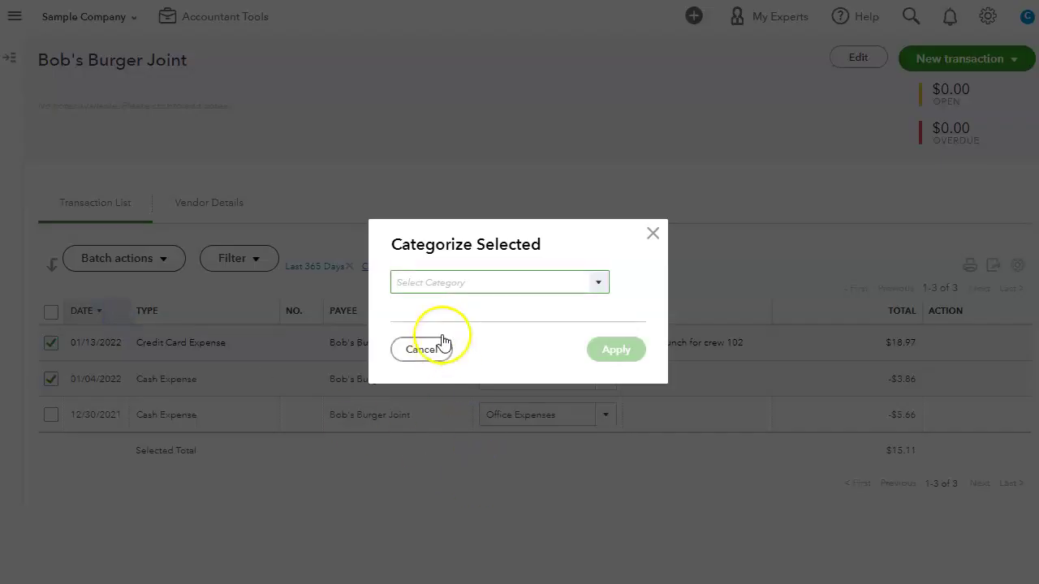
left_click(461, 284)
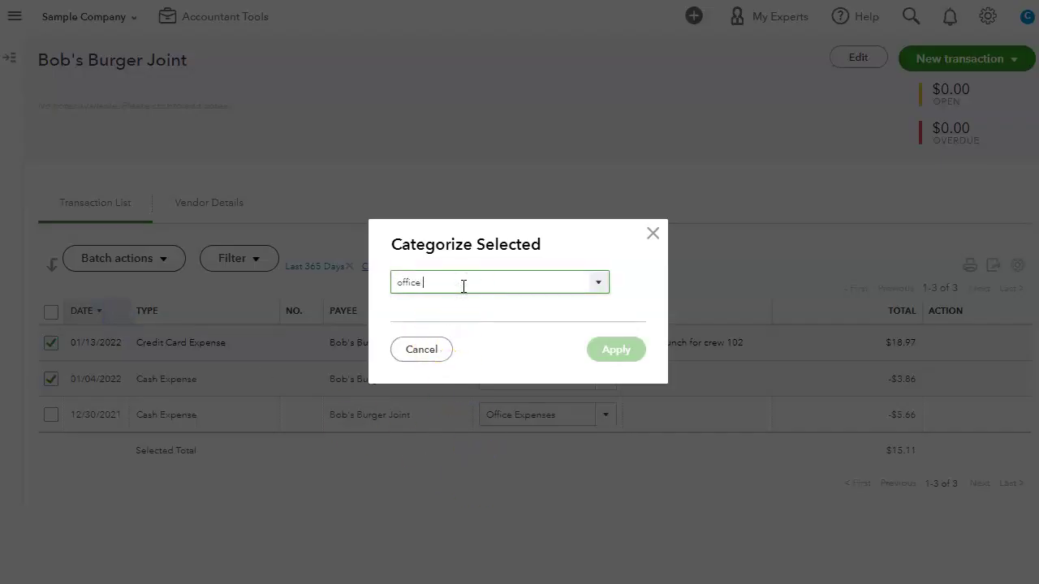
type("office")
left_click(454, 332)
left_click(627, 350)
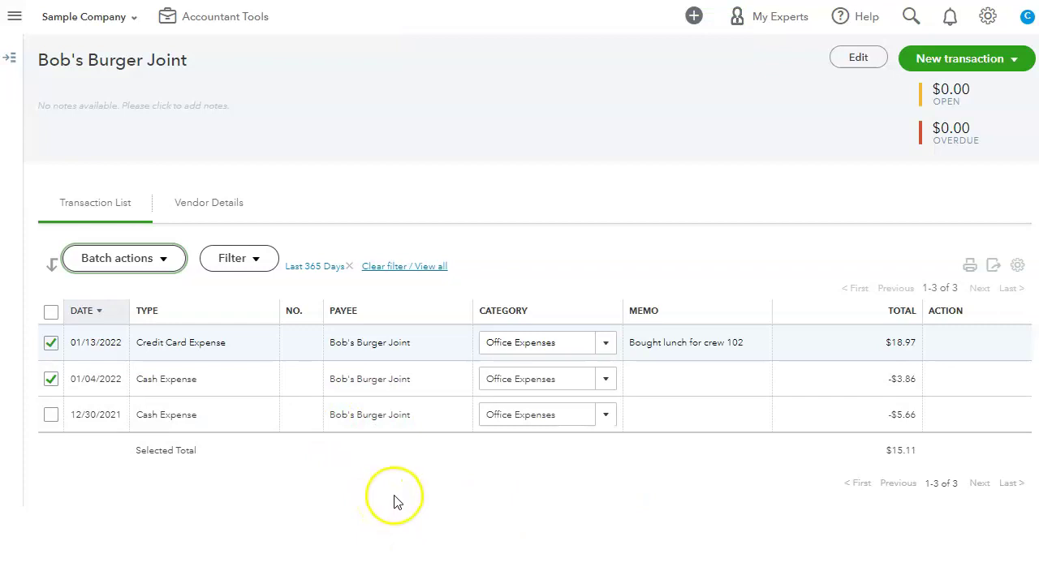
Step: Filter the vendor's transactions by the Expenses type, and clear the filter to view all
left_click(260, 264)
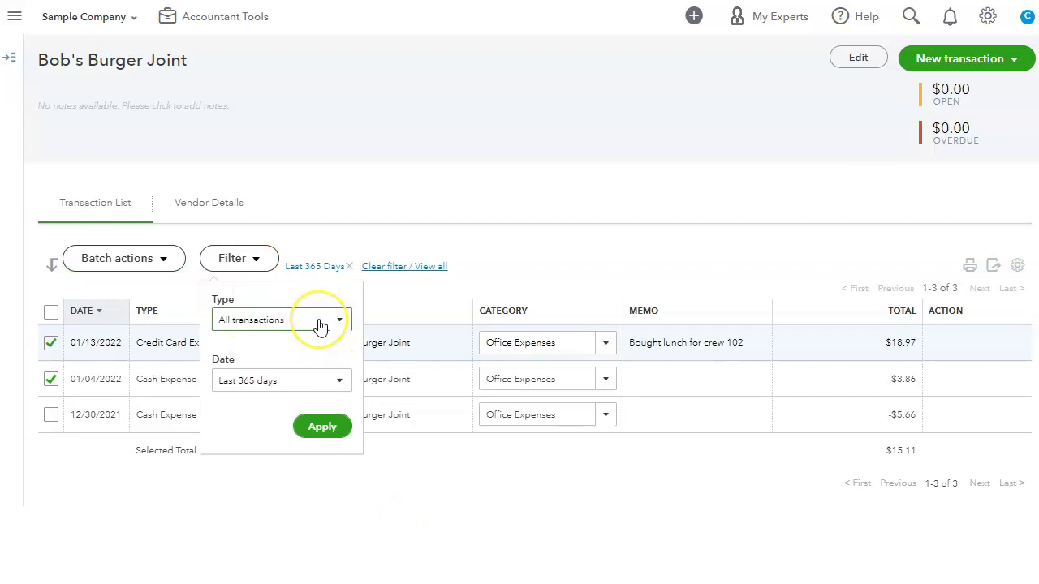
left_click(321, 430)
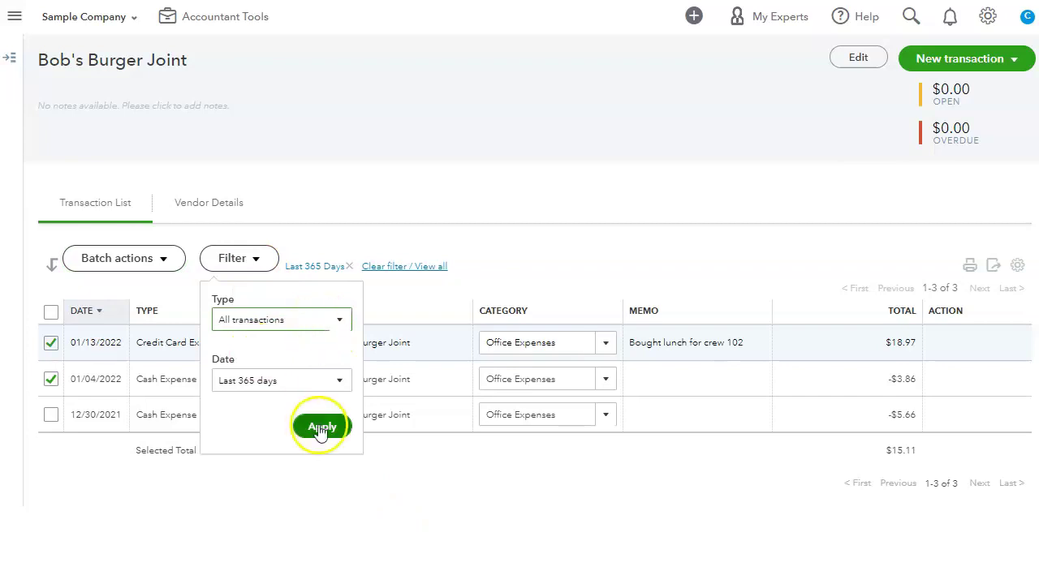
left_click(321, 318)
left_click(267, 364)
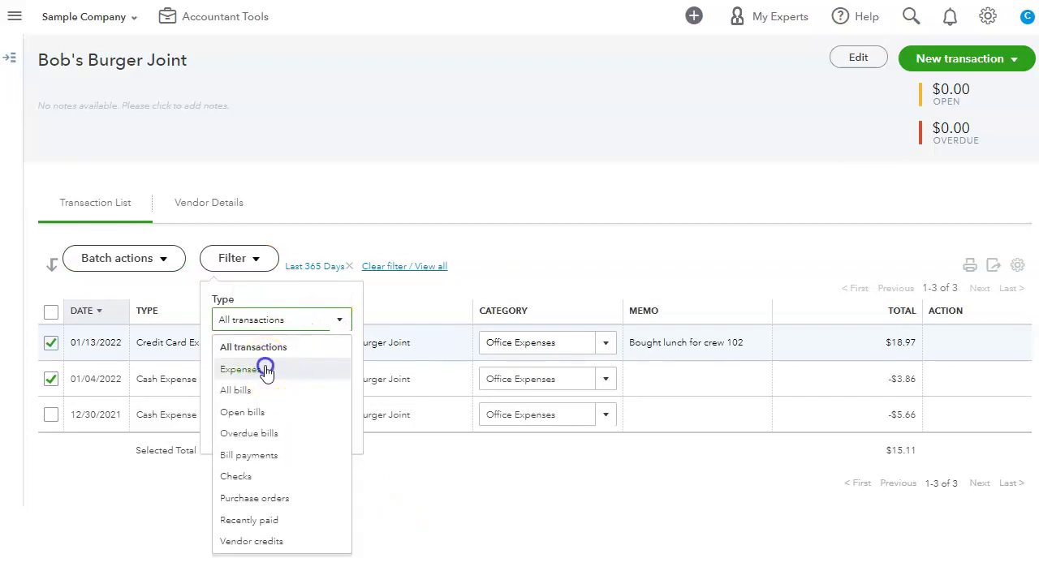
left_click(324, 428)
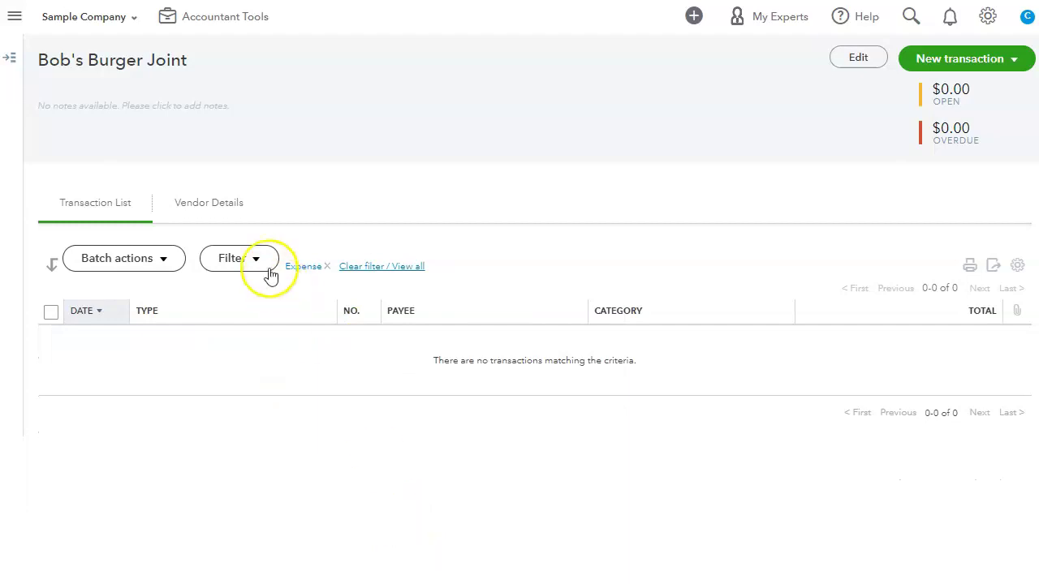
left_click(399, 265)
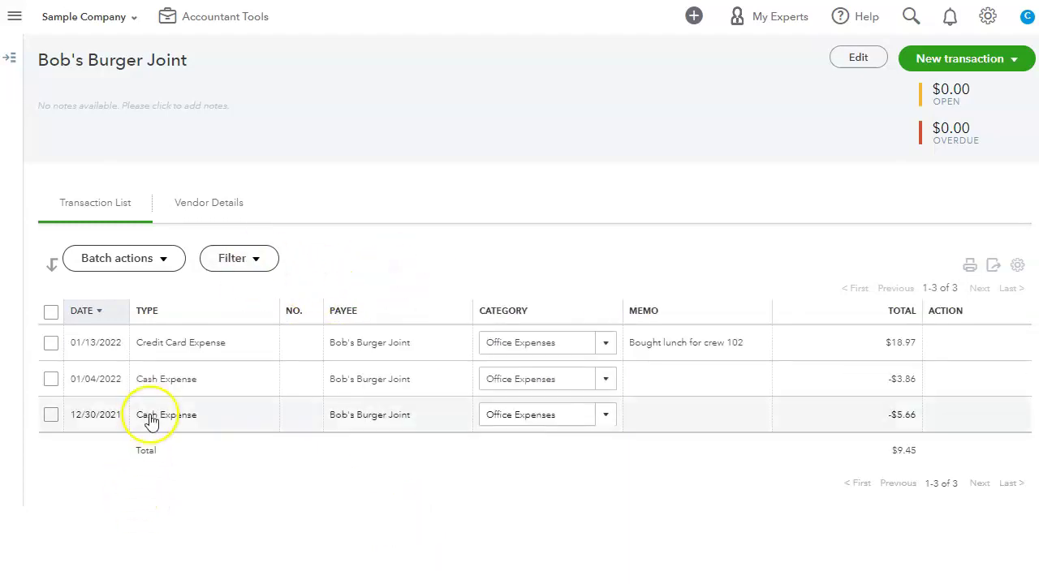
Step: Apply a filter for Expenses with all dates to the Bob's Burger Joint transactions
left_click(267, 272)
left_click(271, 324)
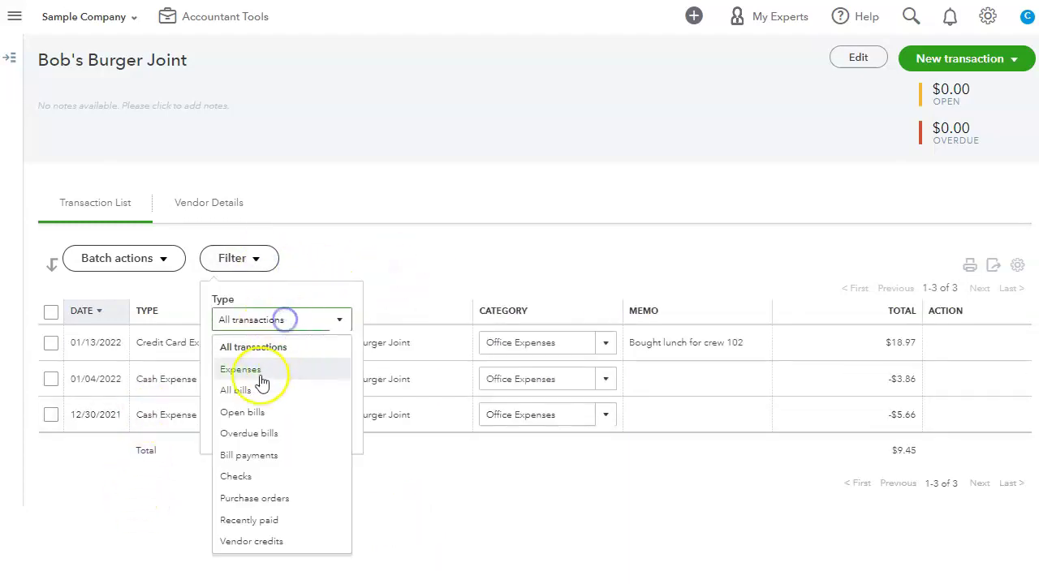
left_click(257, 366)
left_click(327, 437)
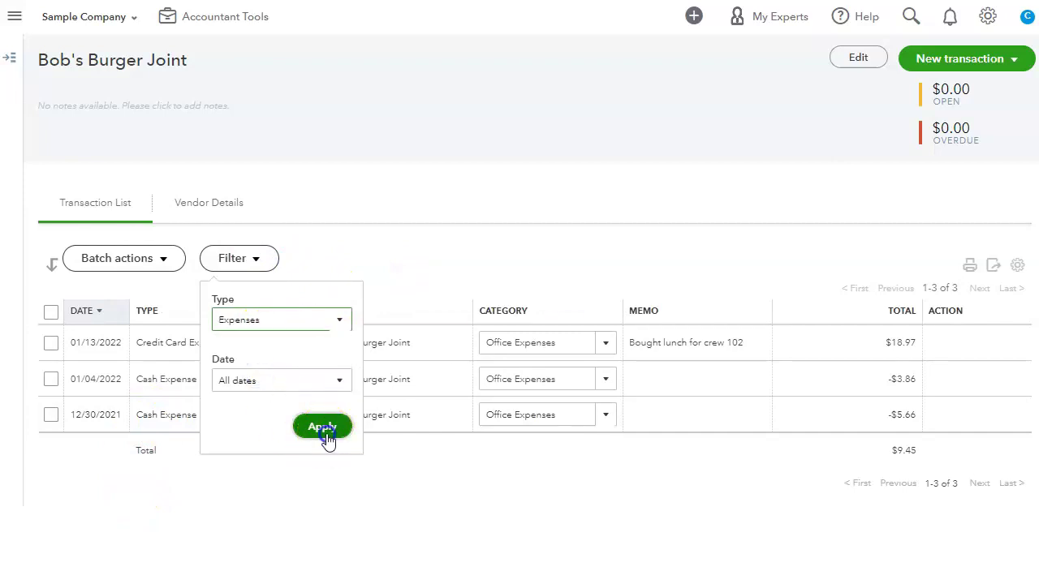
Step: Filter Bob's Burger Joint's transactions by the Bill payments type for all dates
left_click(265, 261)
left_click(289, 320)
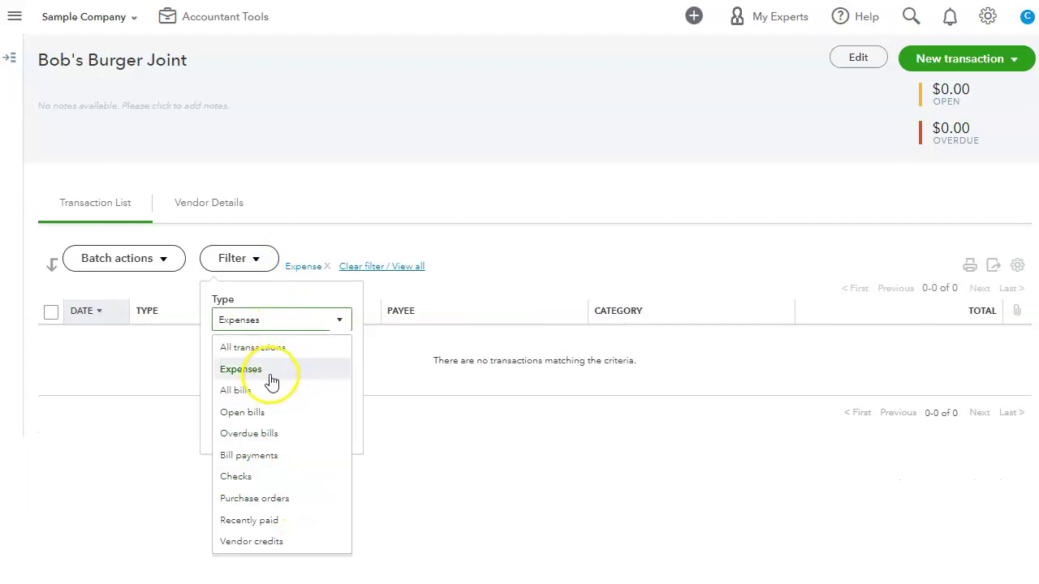
left_click(249, 457)
left_click(321, 425)
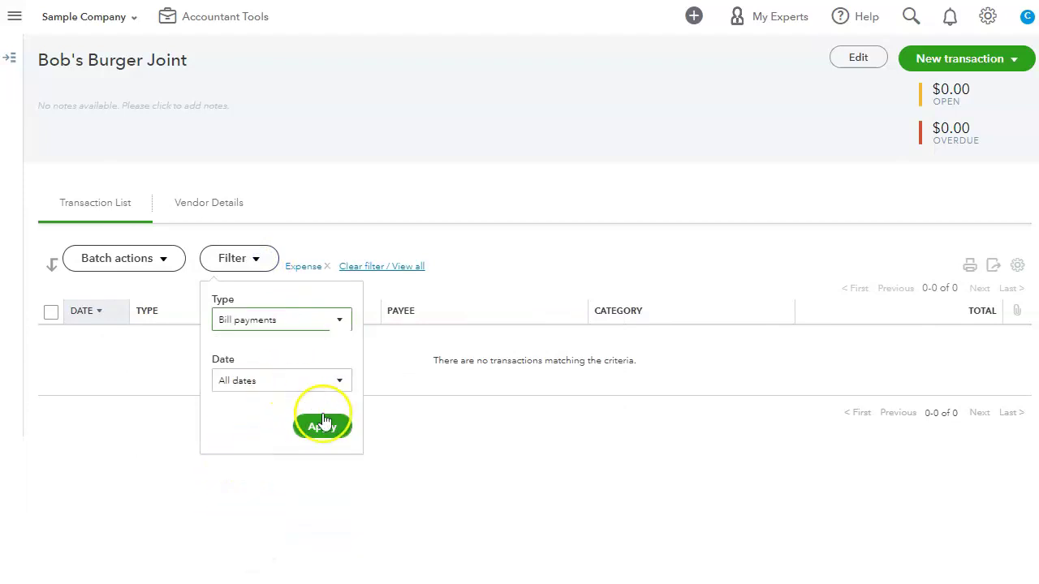
Step: Filter the vendor's transactions by the All bills type, and clear the filter to view all
left_click(272, 252)
left_click(309, 320)
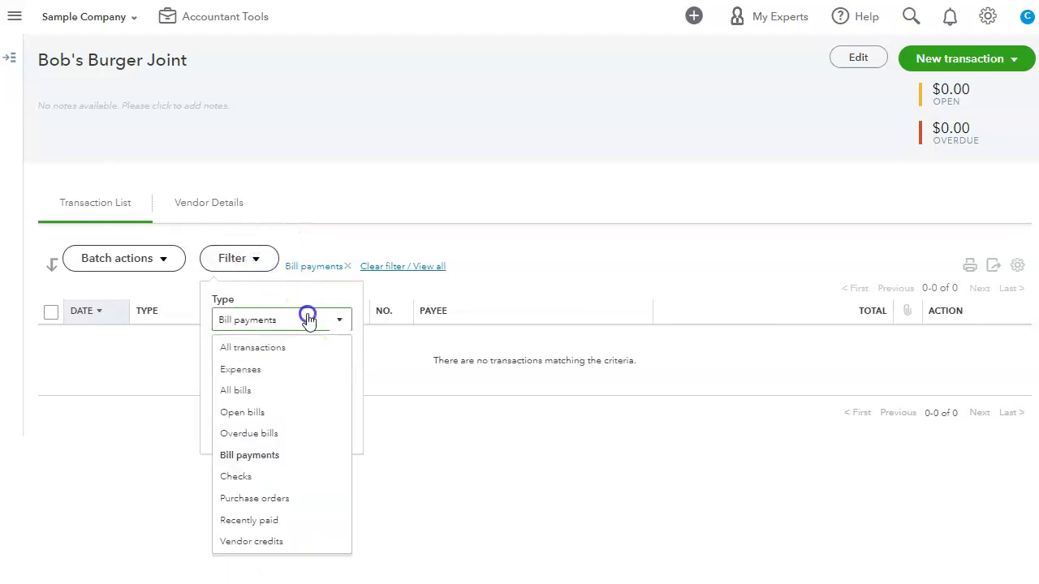
left_click(237, 391)
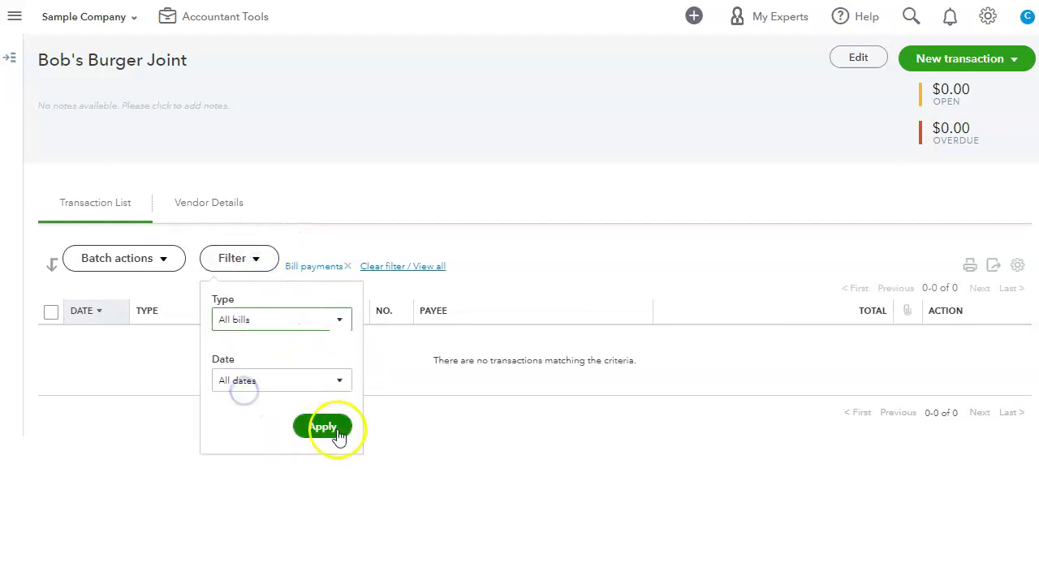
left_click(324, 426)
left_click(357, 266)
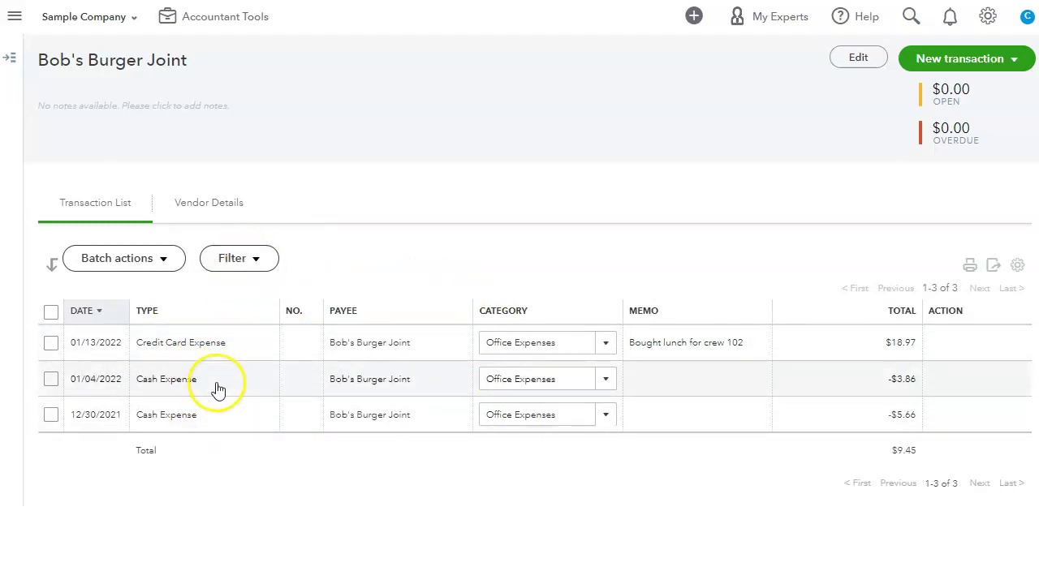
Step: Filter the vendor's transactions by the Checks type, and clear that filter to show the full list
left_click(258, 261)
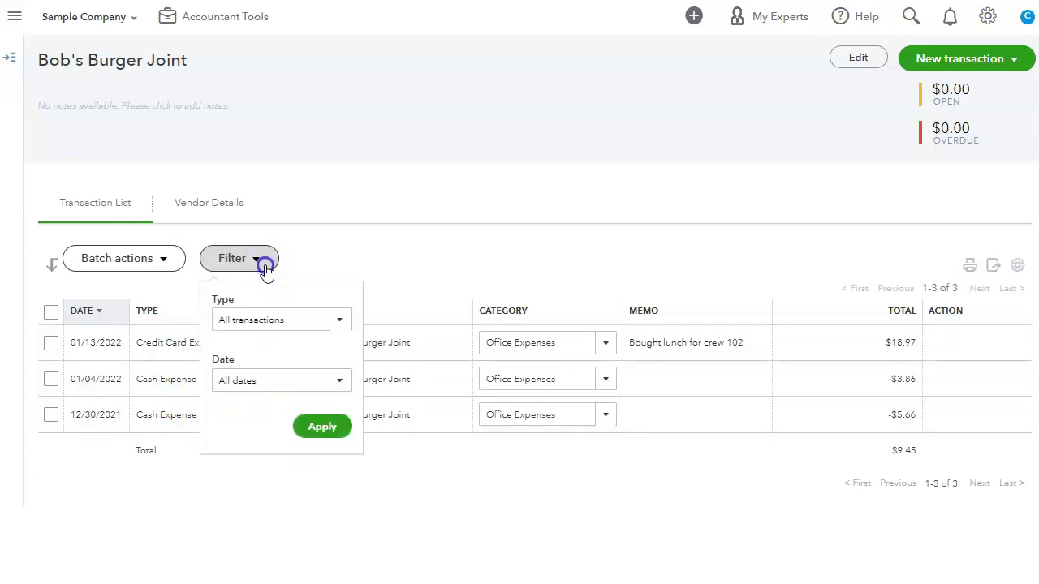
left_click(292, 309)
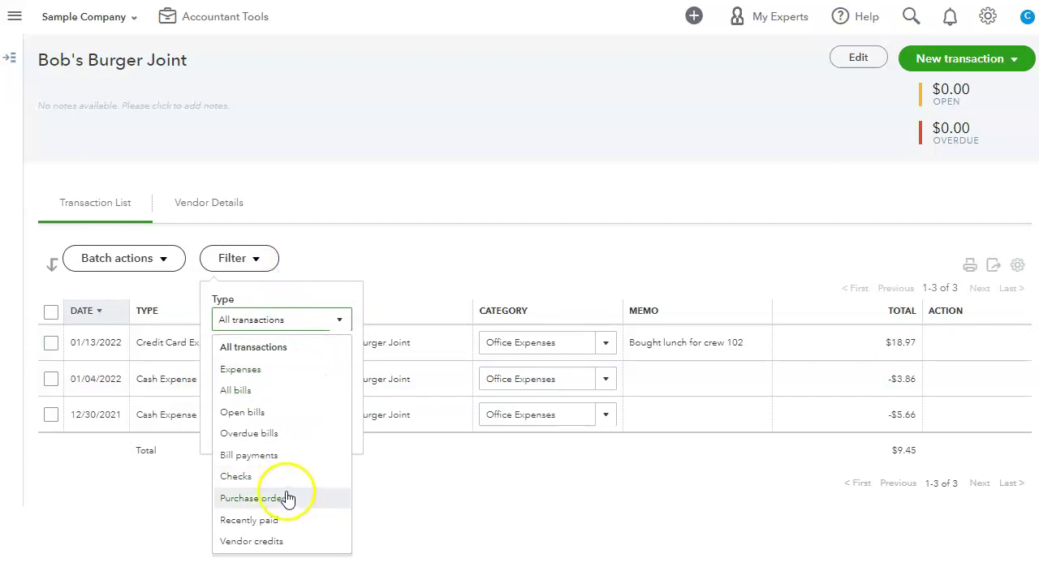
left_click(238, 477)
left_click(325, 424)
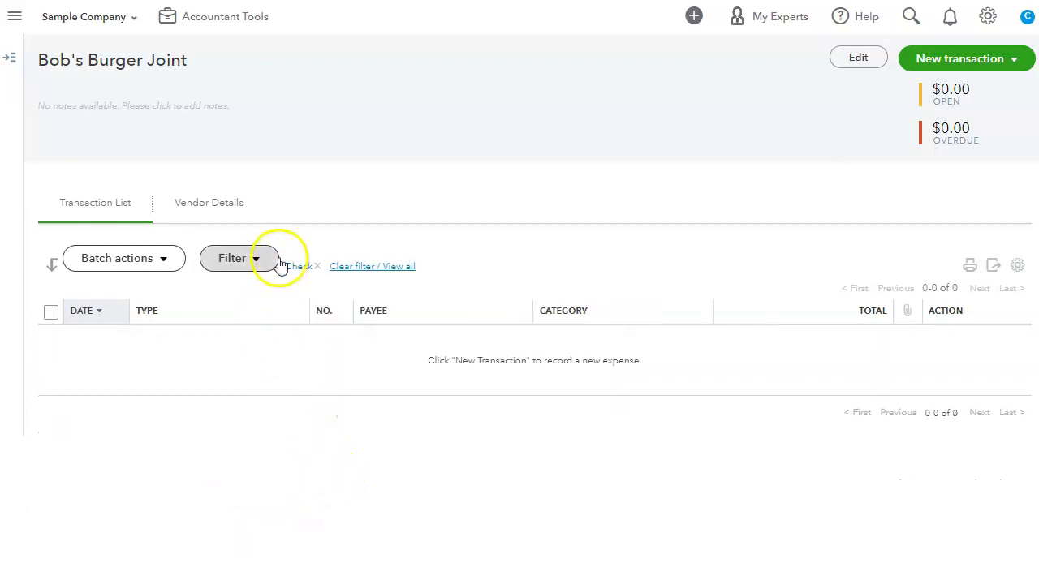
left_click(407, 266)
Step: Apply a date filter of Last year to the vendor's transactions, covering all transaction types
left_click(251, 258)
left_click(248, 378)
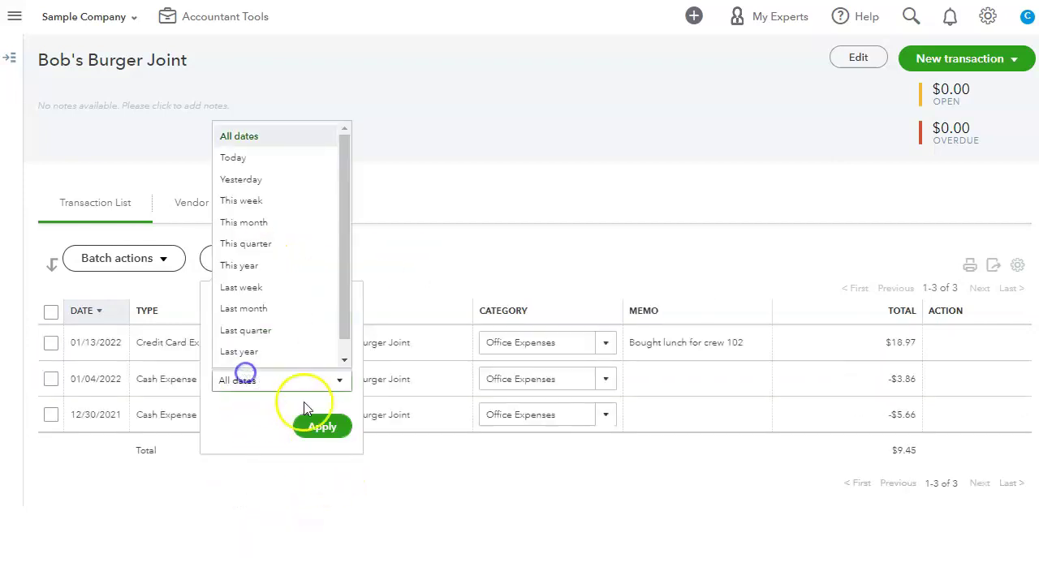
left_click(240, 353)
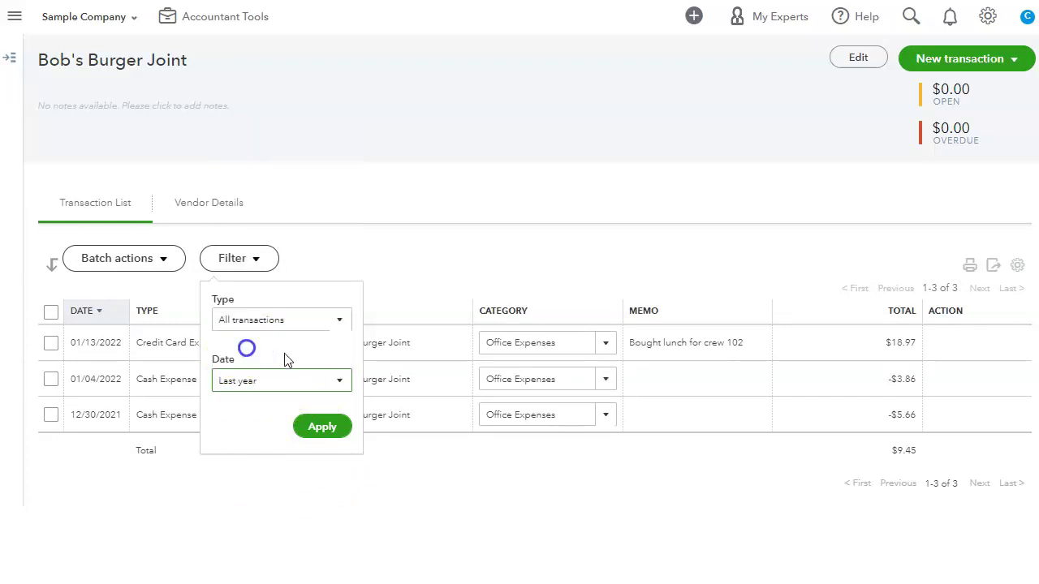
left_click(346, 431)
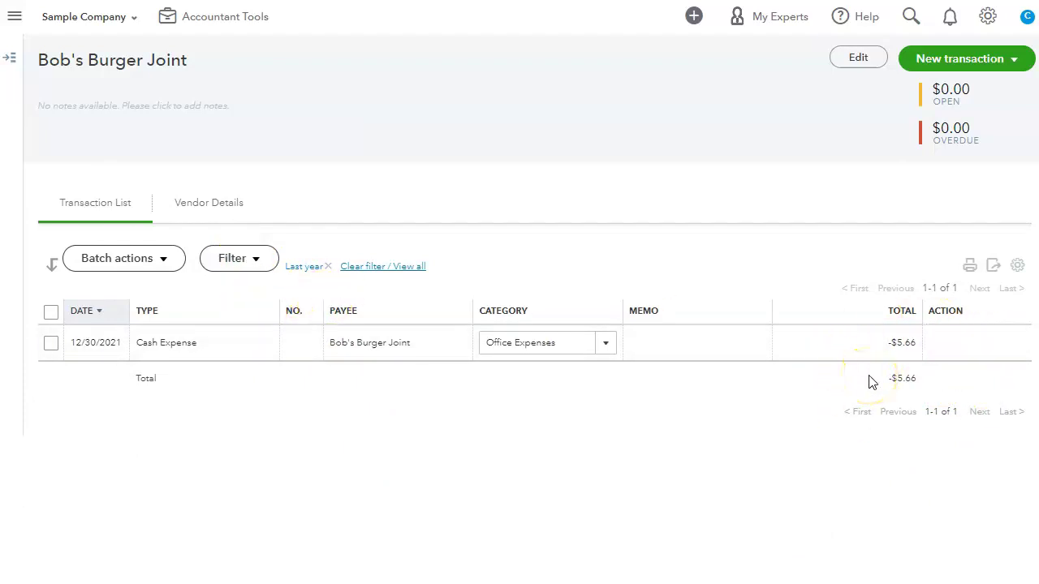
Step: Export the filtered transaction list to an Excel file and try its print option
left_click(993, 266)
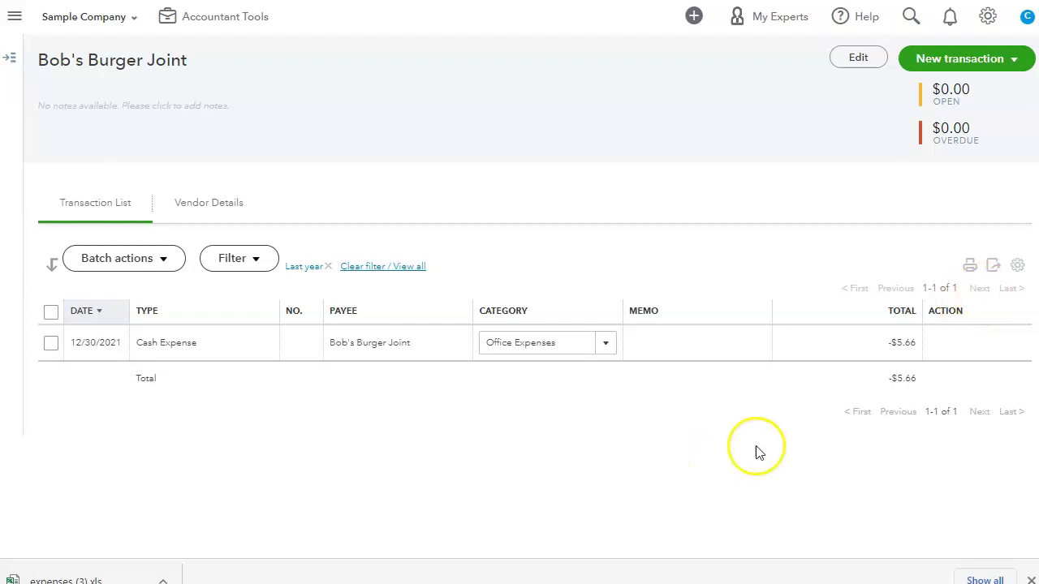
left_click(969, 268)
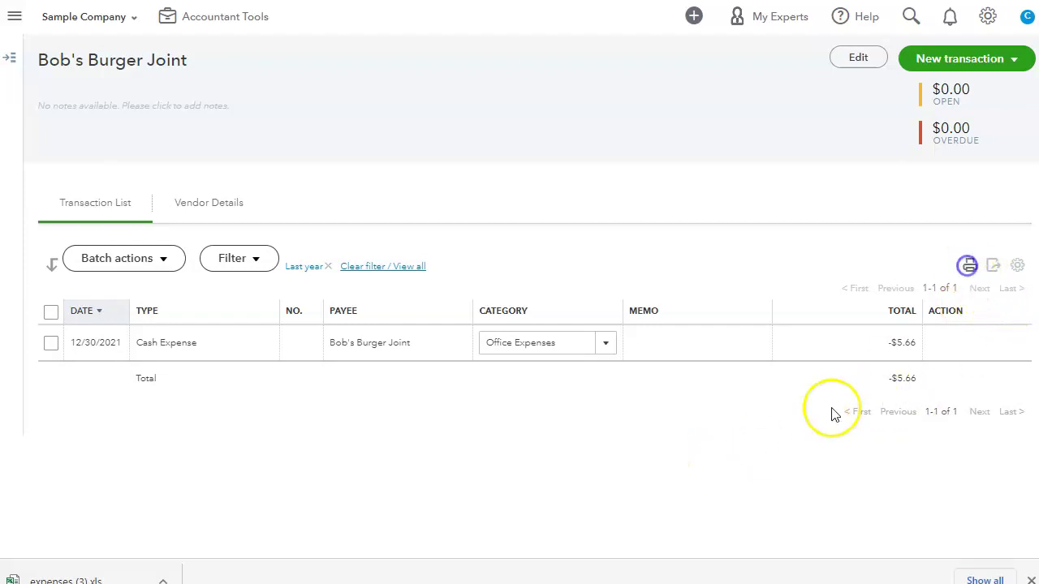
left_click(880, 477)
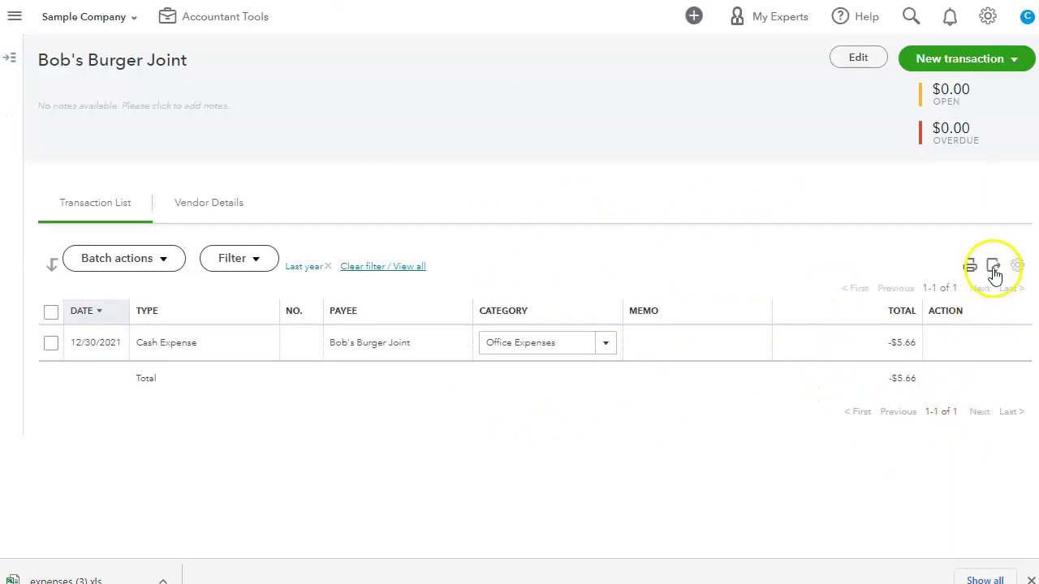
Step: Add the Method, Source, Due date and Balance columns to the vendor's transaction list
left_click(1018, 268)
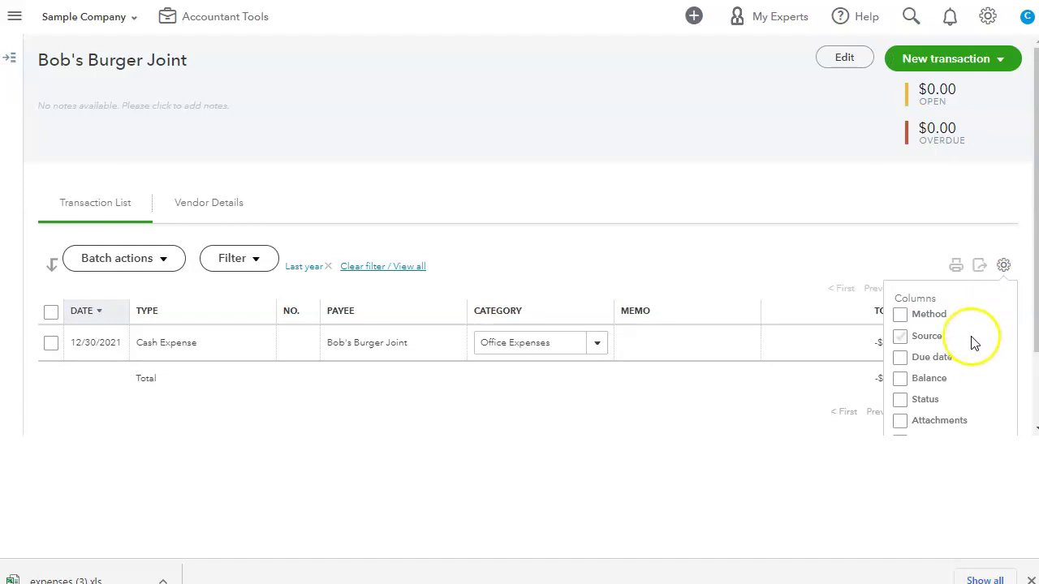
scroll(974, 342, "down", 1)
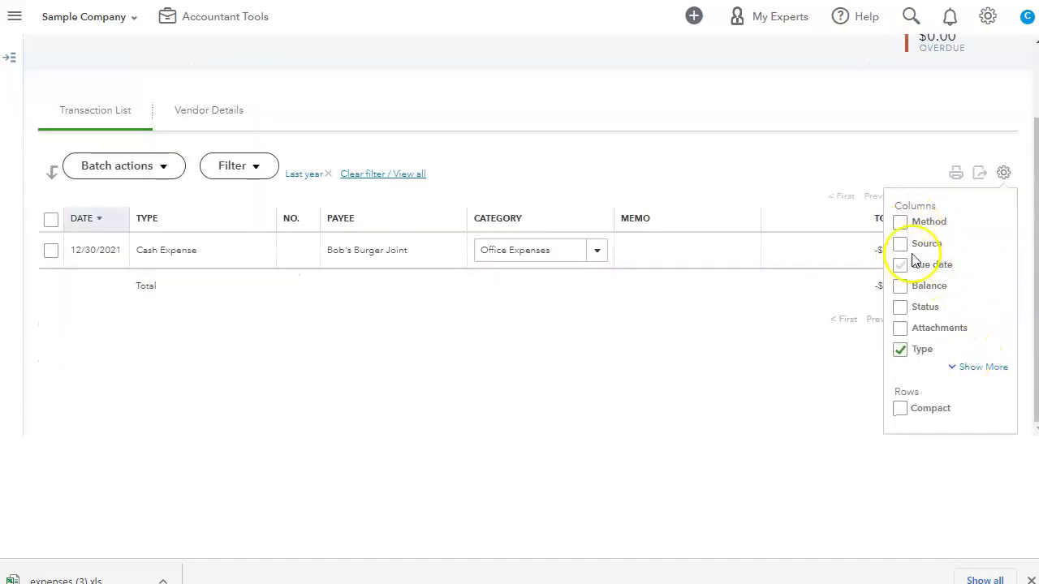
left_click(901, 222)
left_click(899, 243)
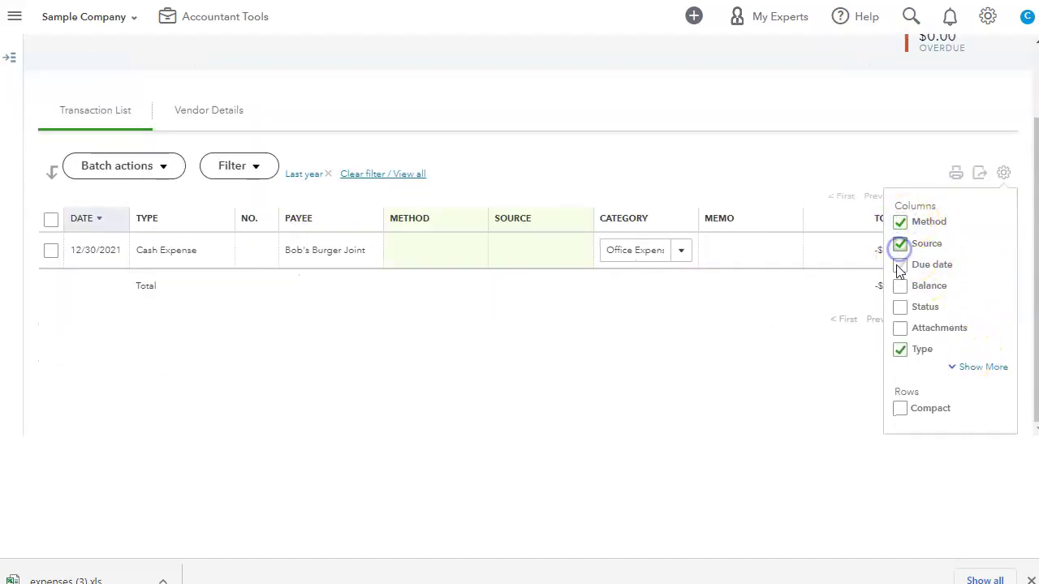
left_click(900, 264)
left_click(900, 285)
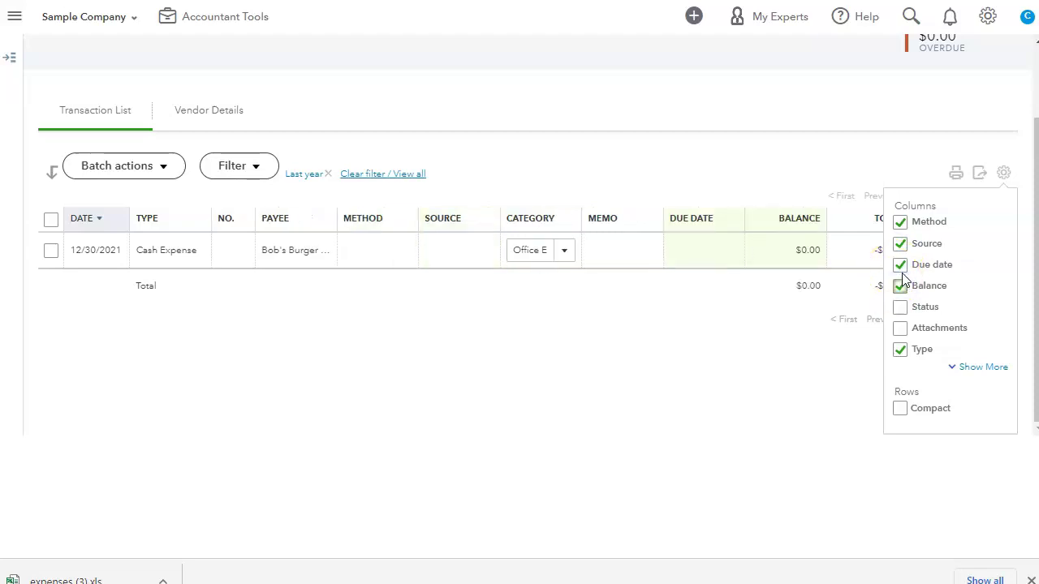
Step: Hide the Due date, Source, Method and Balance columns from the transaction list and close the column settings
left_click(899, 264)
left_click(899, 243)
left_click(900, 222)
left_click(899, 286)
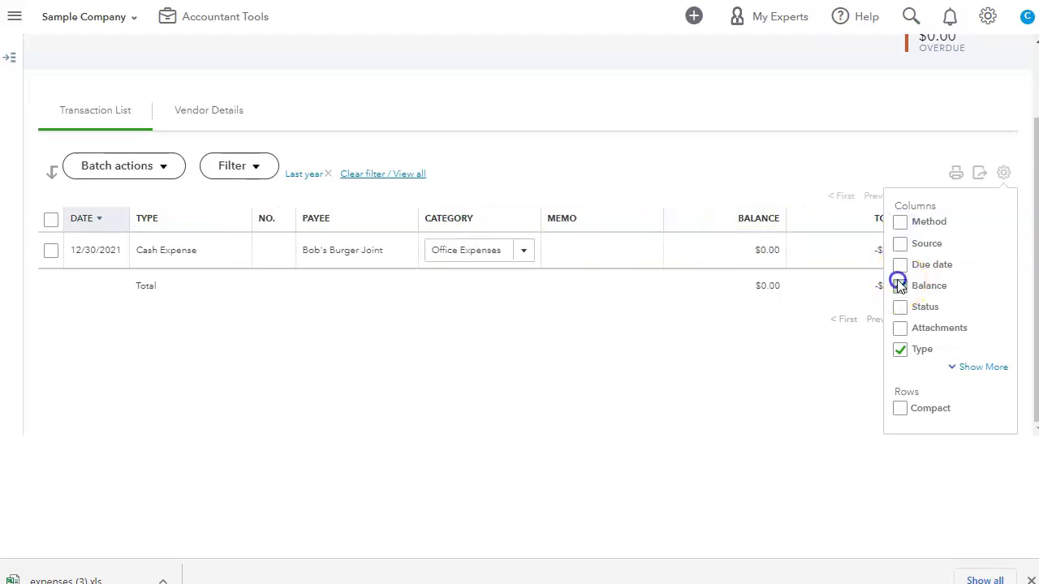
left_click(698, 394)
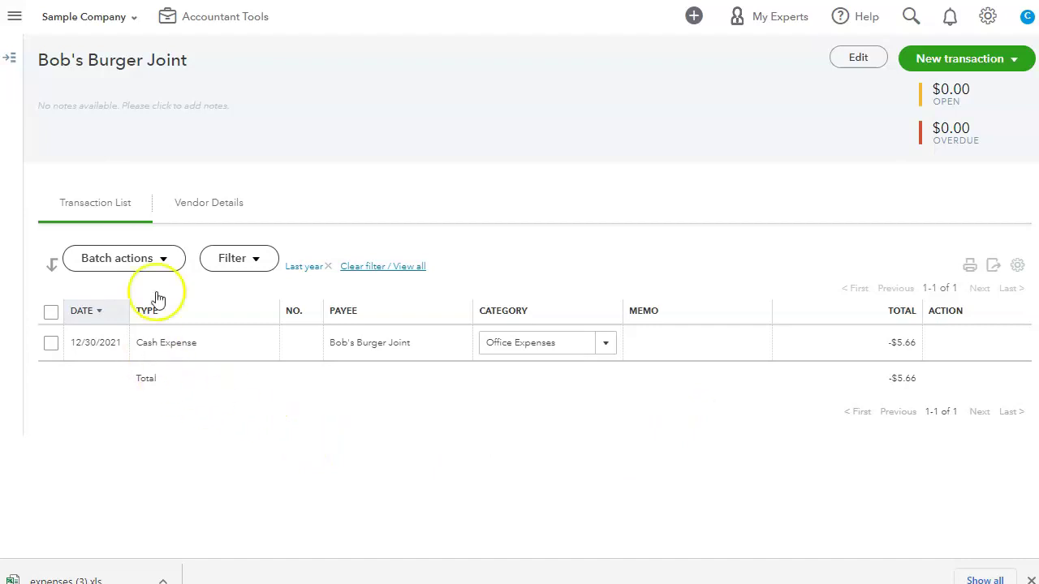
Step: View the vendor's details and look through the Vendor Information form, closing it without changes
left_click(189, 212)
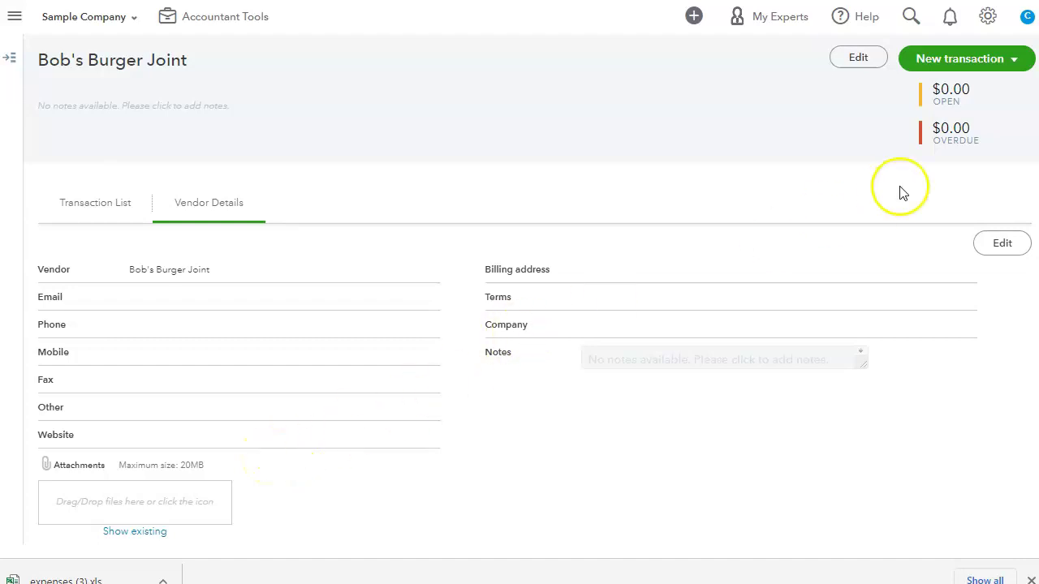
left_click(998, 243)
scroll(714, 373, "down", 2)
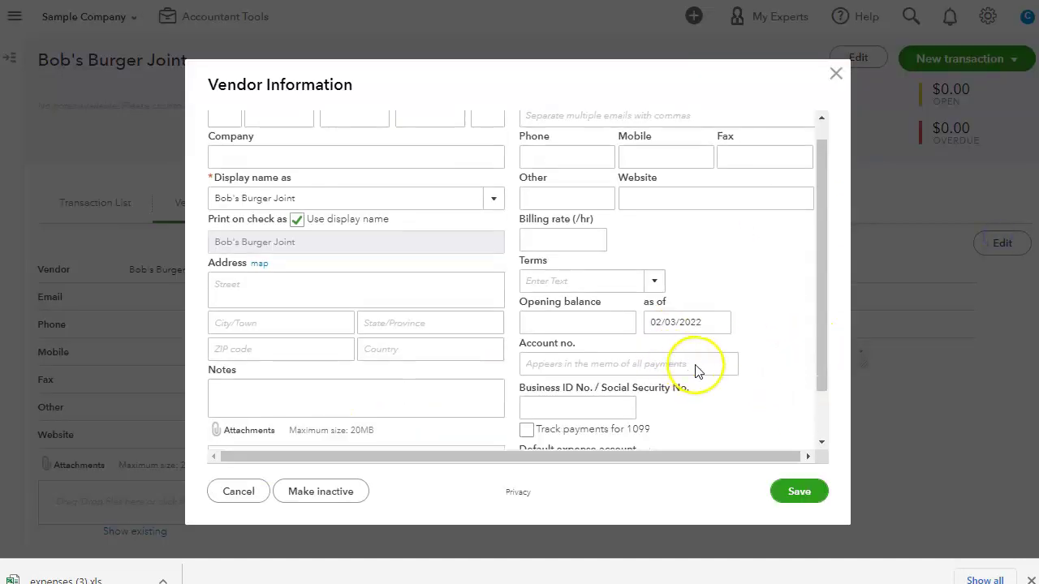
left_click(842, 77)
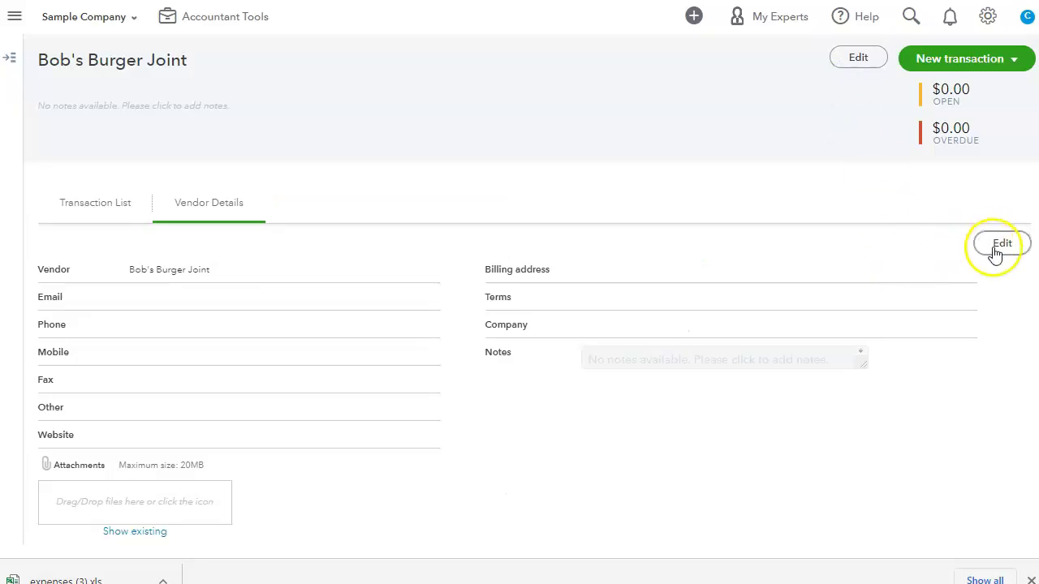
Step: Reopen the Vendor Information form, review its fields, and turn on Track payments for 1099
left_click(861, 58)
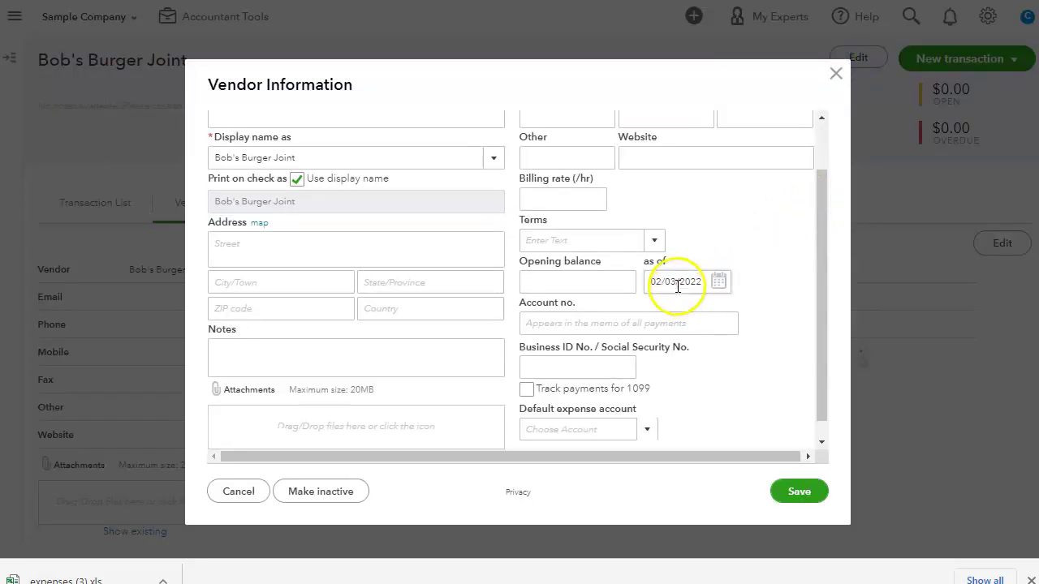
scroll(681, 288, "up", 2)
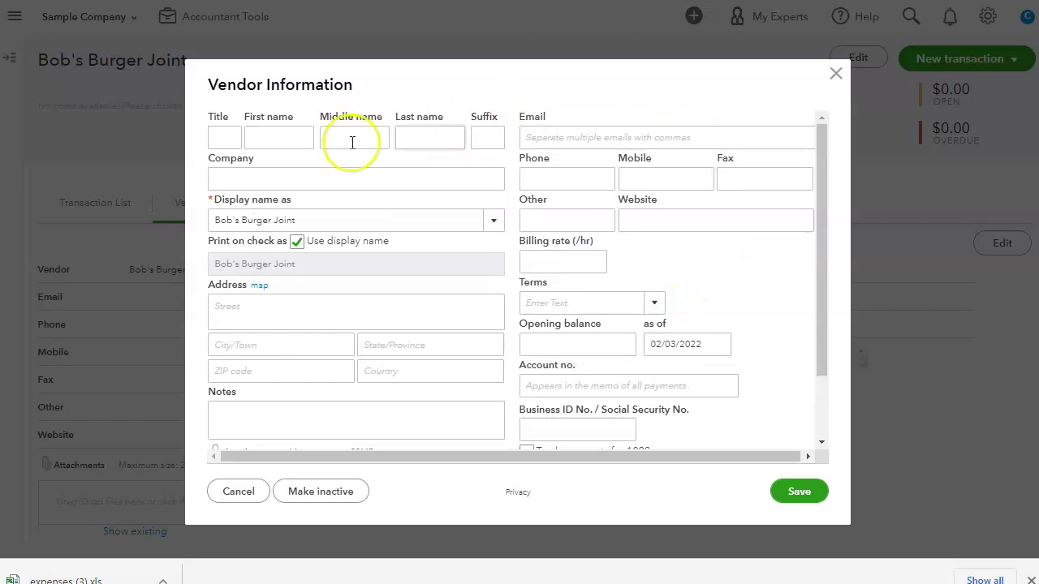
left_click_drag(822, 213, 826, 301)
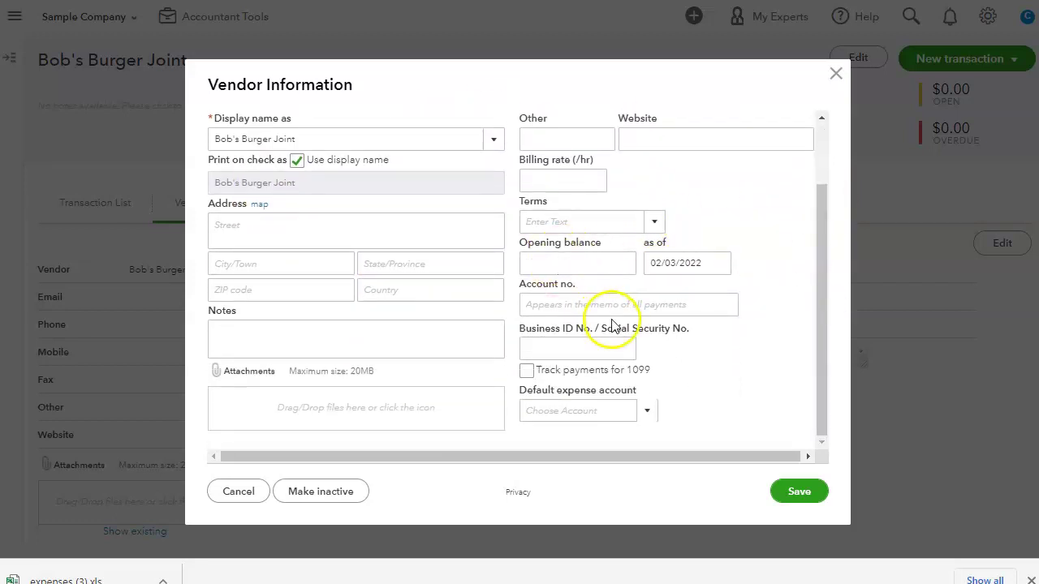
left_click(563, 304)
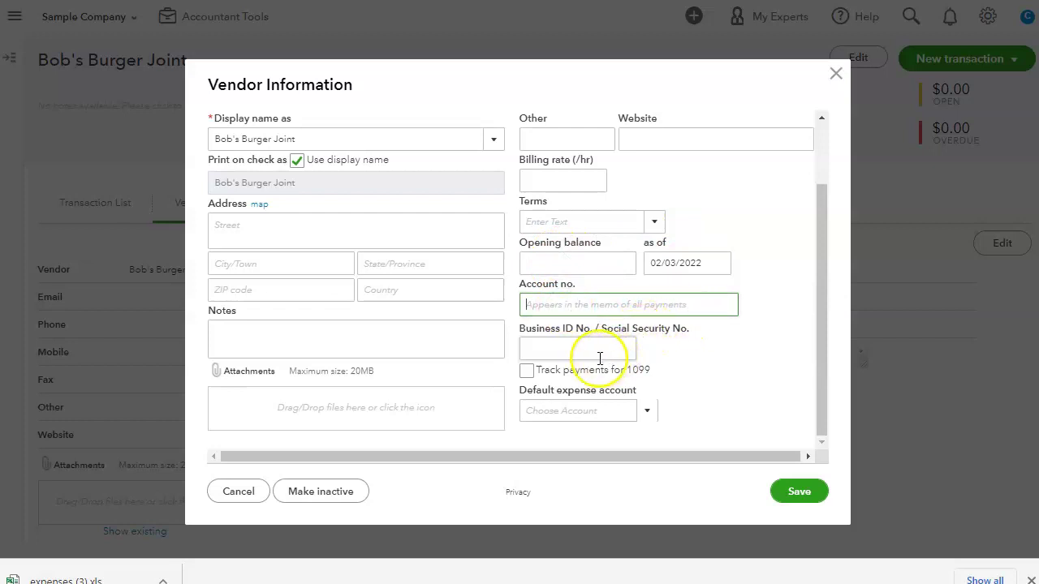
left_click(574, 352)
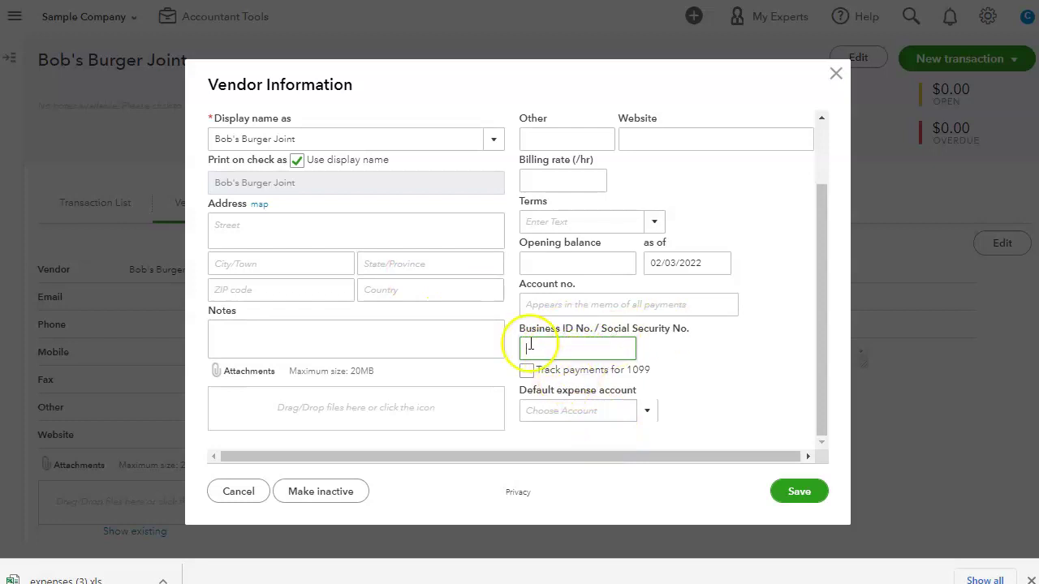
left_click(527, 373)
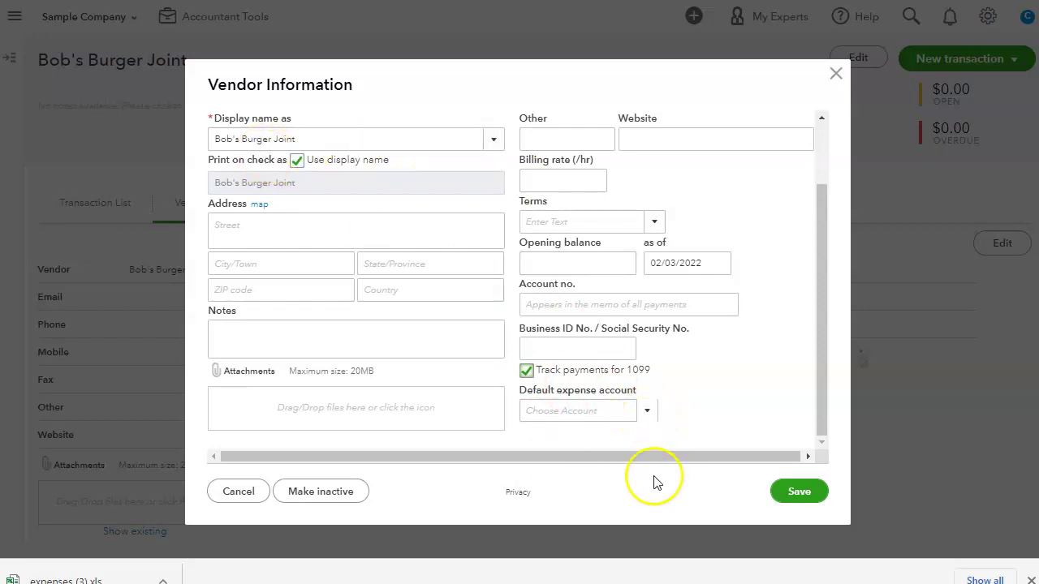
Step: Set the vendor's default expense account to Office Expenses
left_click(586, 410)
left_click(646, 410)
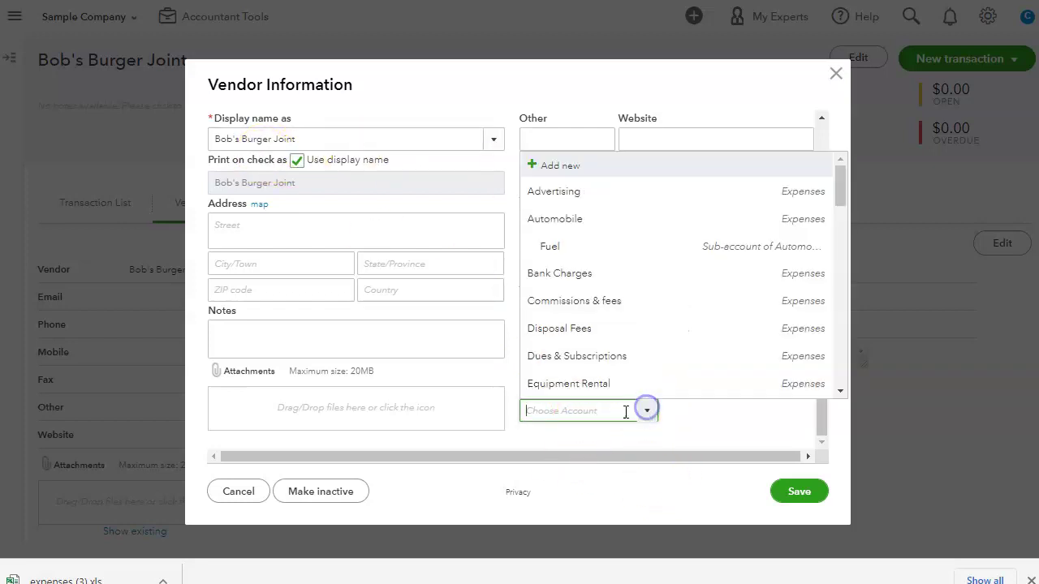
type("offic")
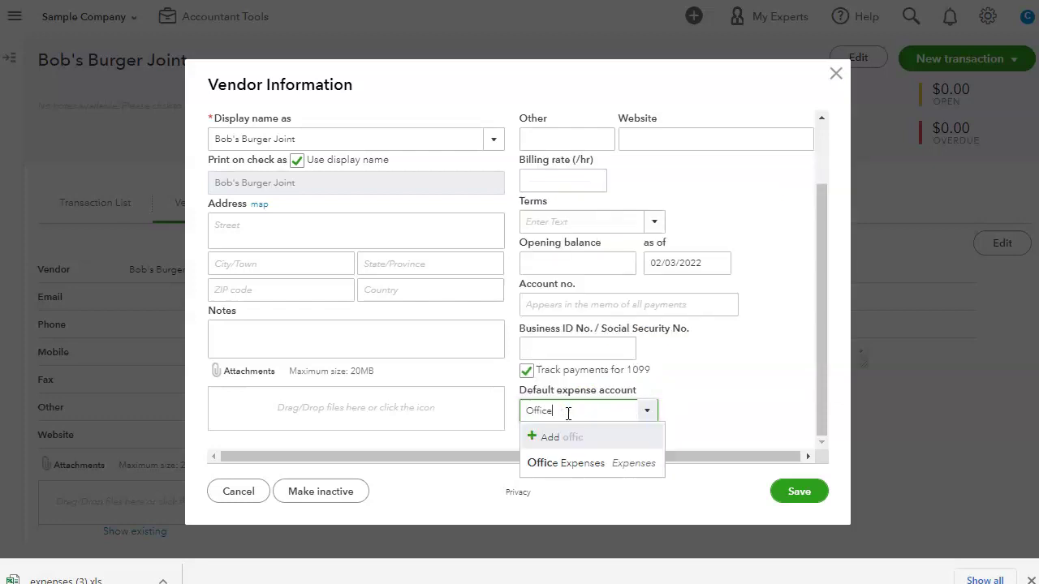
left_click(582, 462)
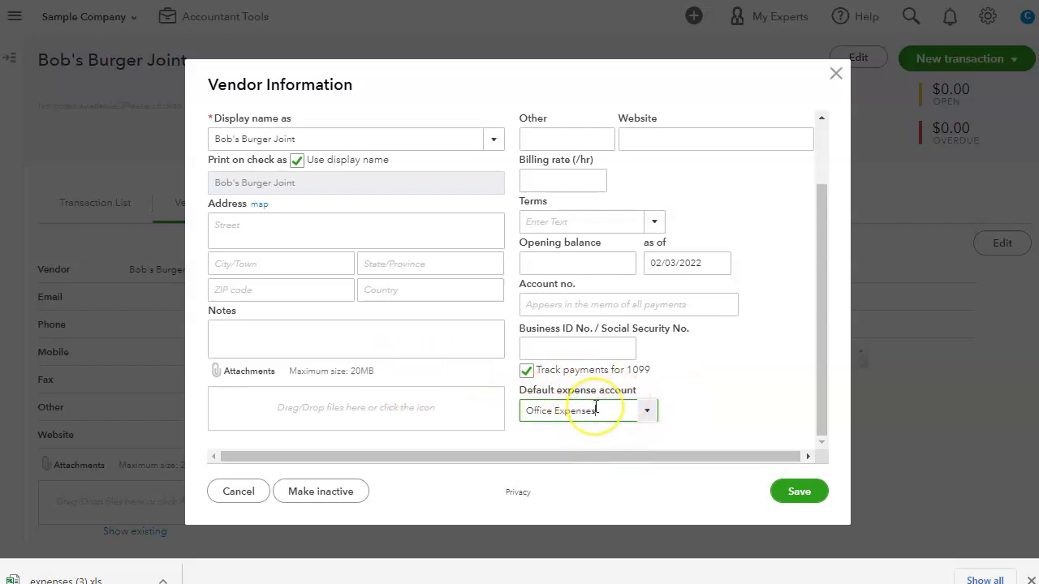
Step: Enter "This a notes section" as the vendor's note in the Vendor Information form
left_click(348, 411)
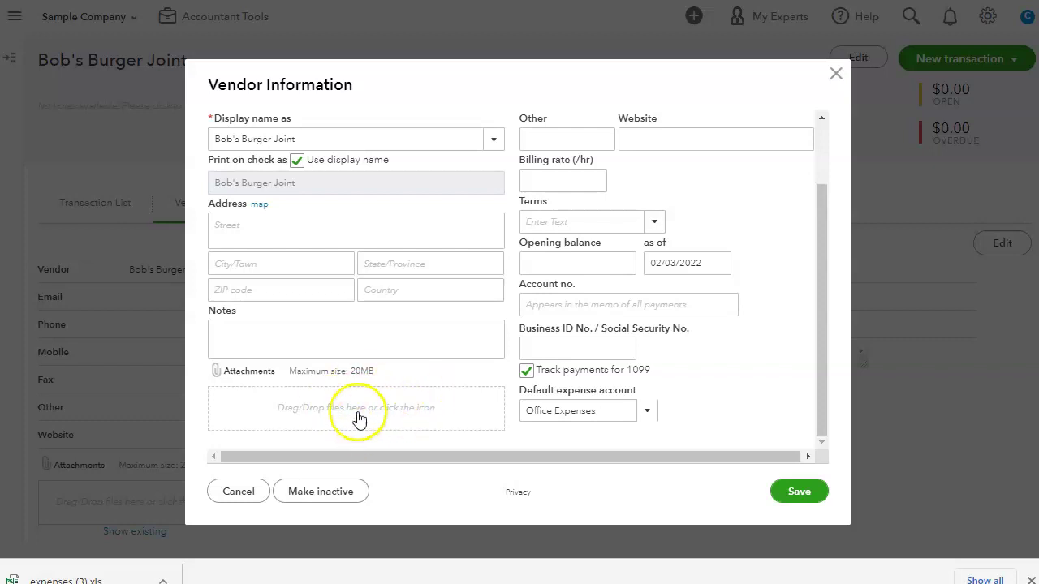
left_click(241, 339)
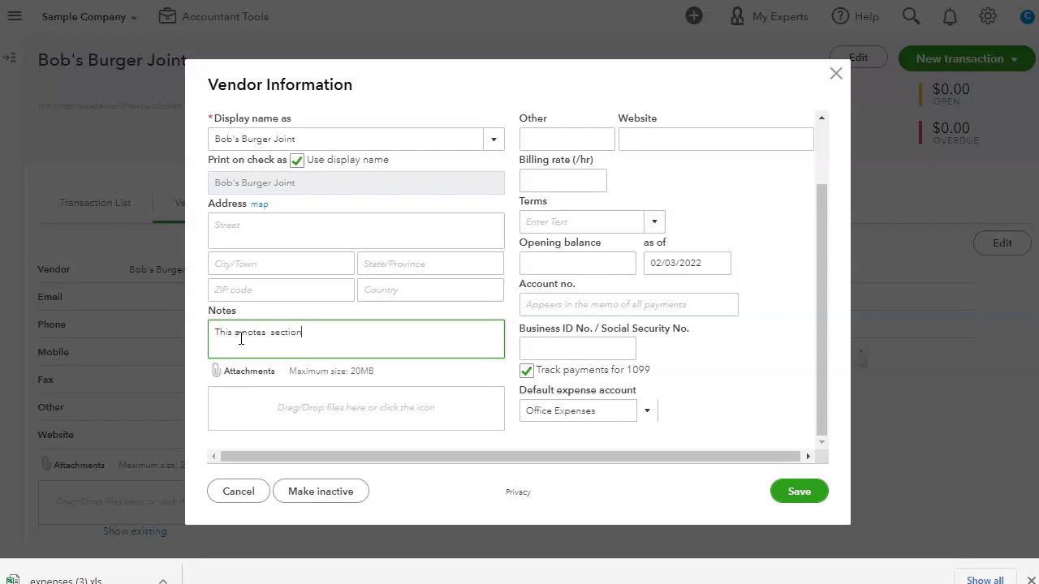
left_click(405, 509)
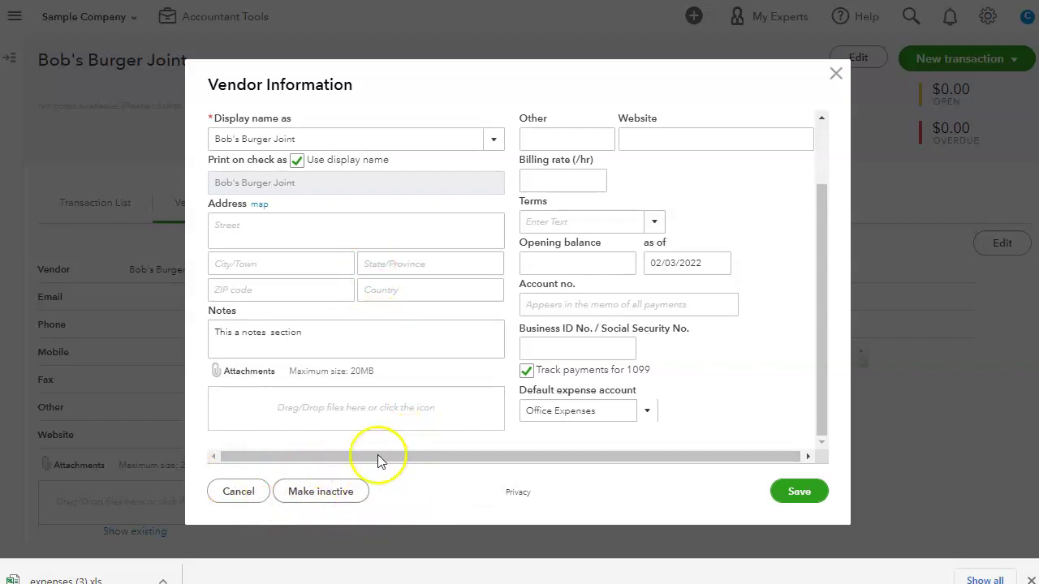
Step: Save the vendor's information and view the types of new transaction that can be created for the vendor
left_click(795, 492)
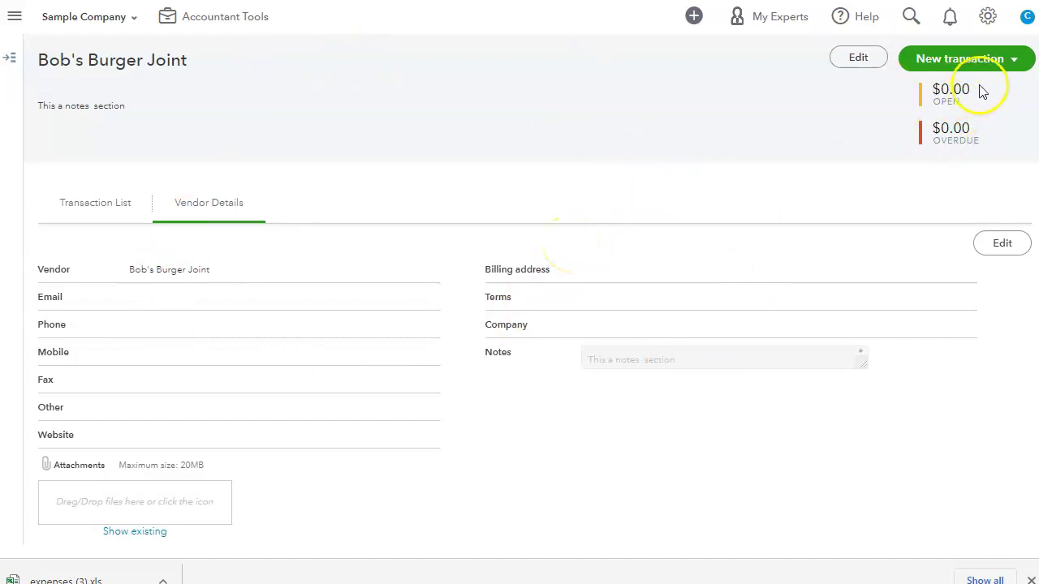
left_click(1010, 60)
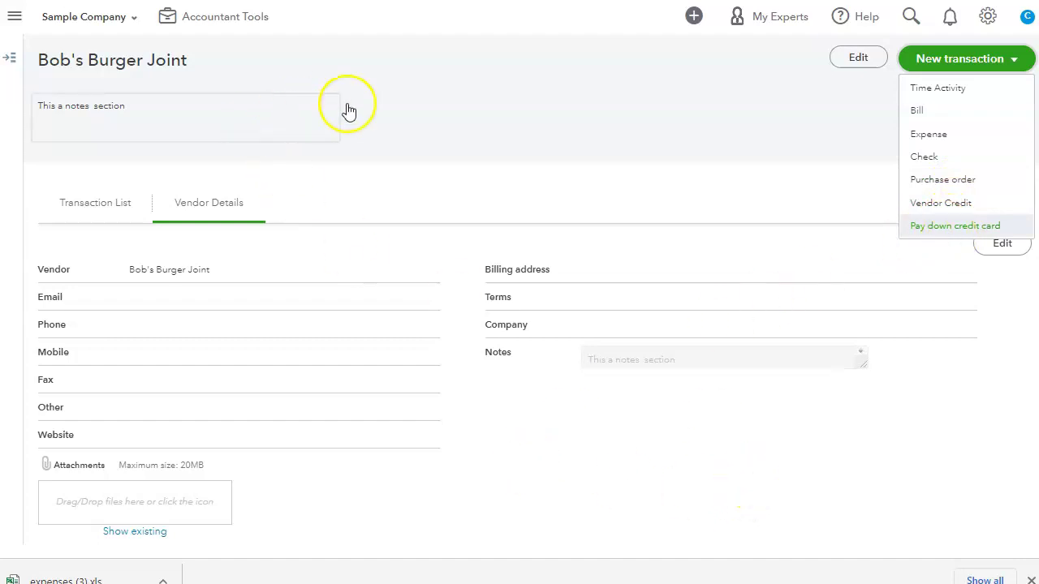
left_click(428, 99)
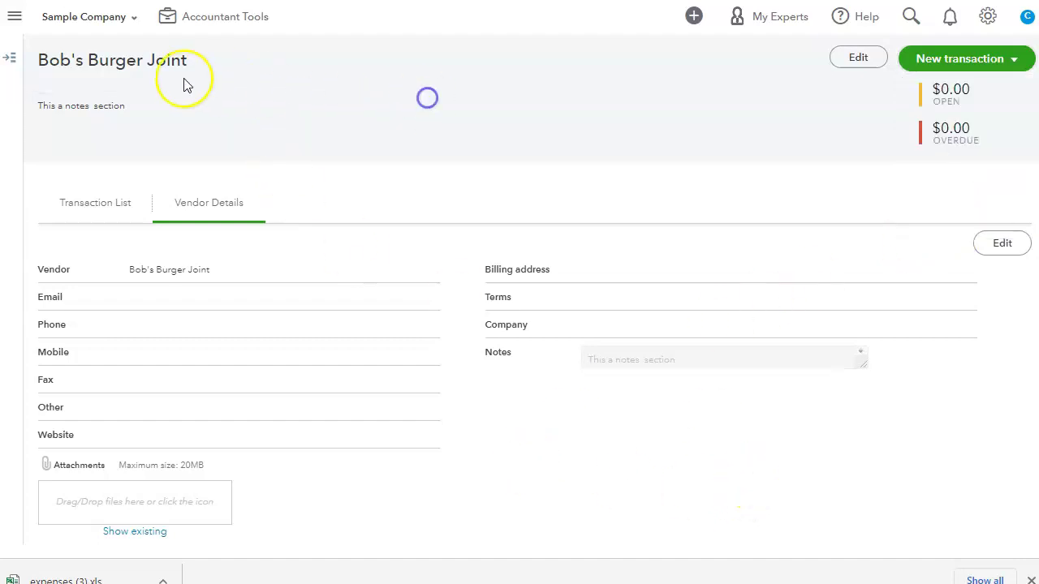
Step: Show the vendor list beside the vendor record and sort it by open balance, dismissing any blank vendor form
left_click(12, 60)
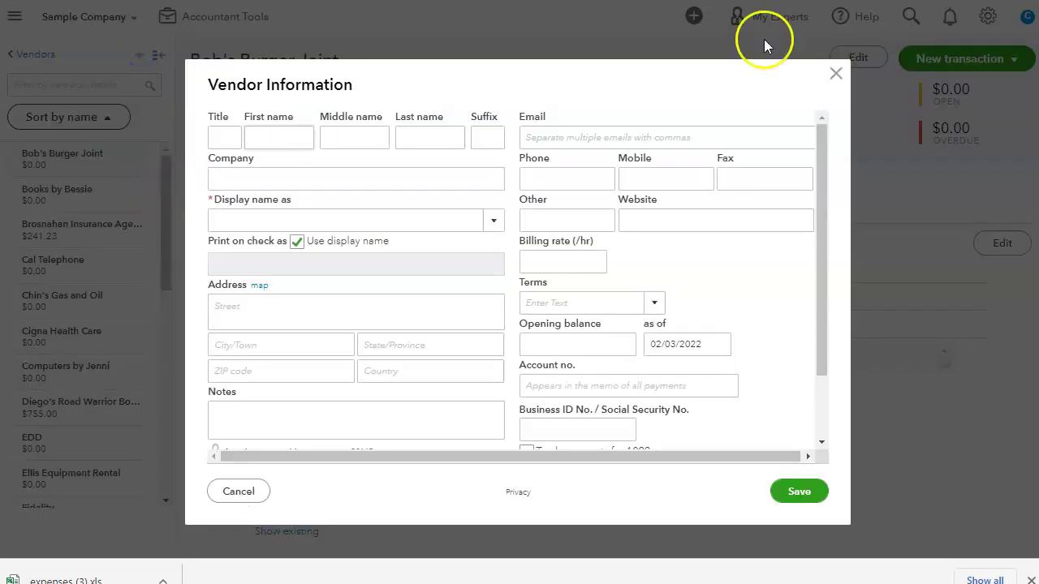
left_click(840, 75)
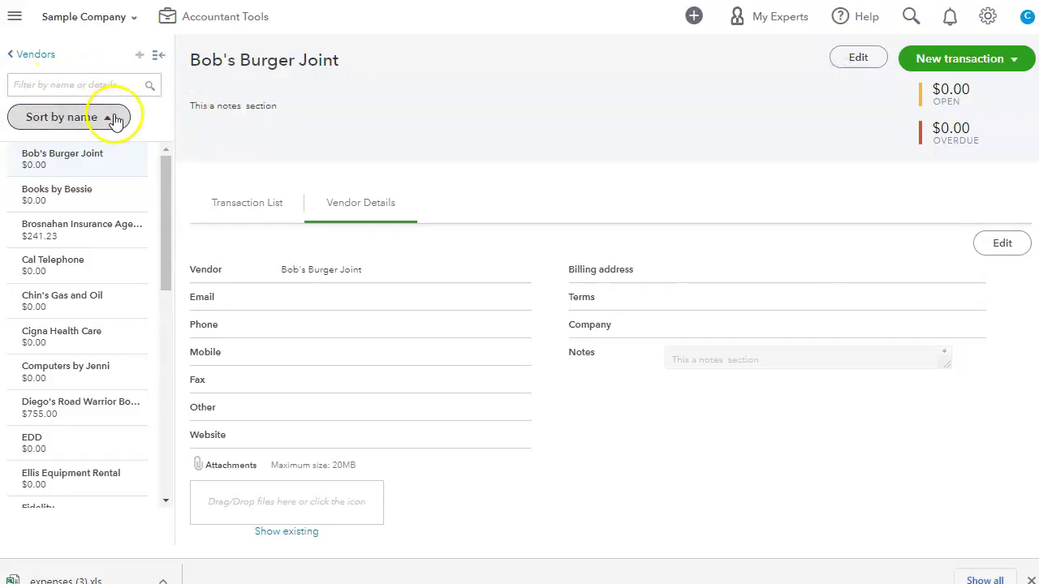
left_click(107, 118)
left_click(41, 148)
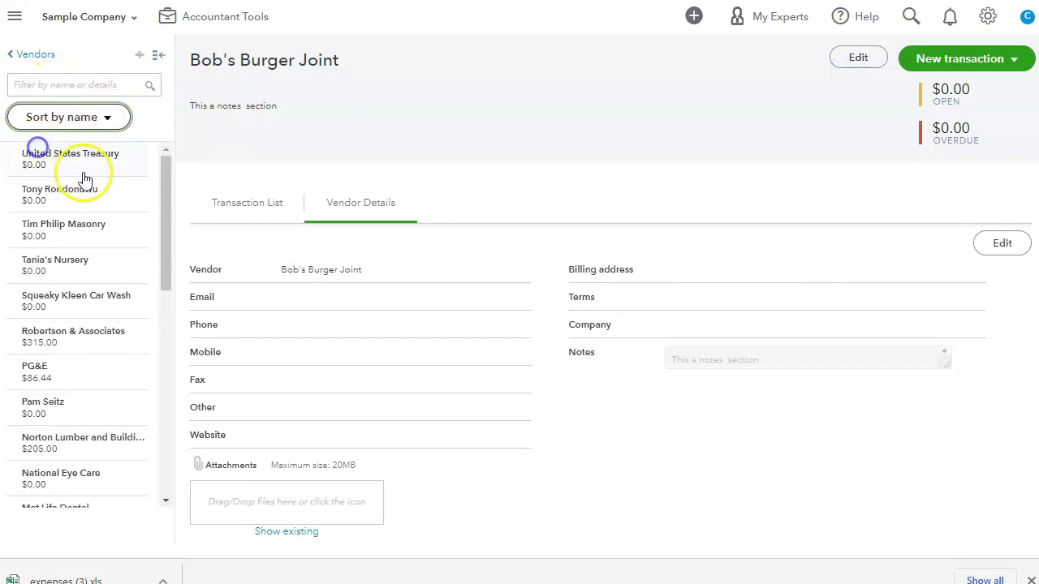
left_click(103, 115)
left_click(81, 171)
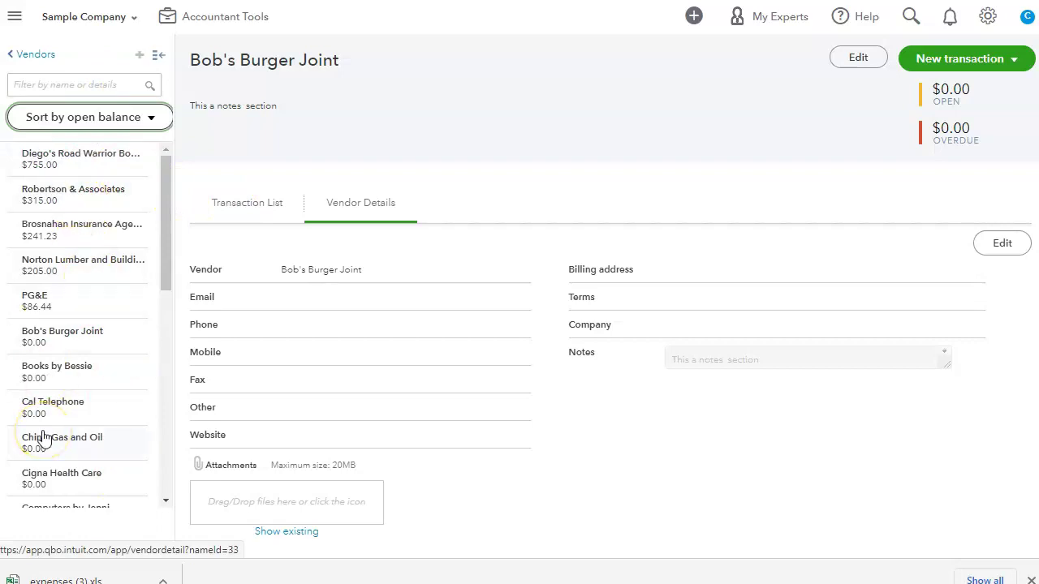
Step: Open the Brosnahan Insurance Agency vendor's transaction list and clear its Last year filter
left_click(83, 226)
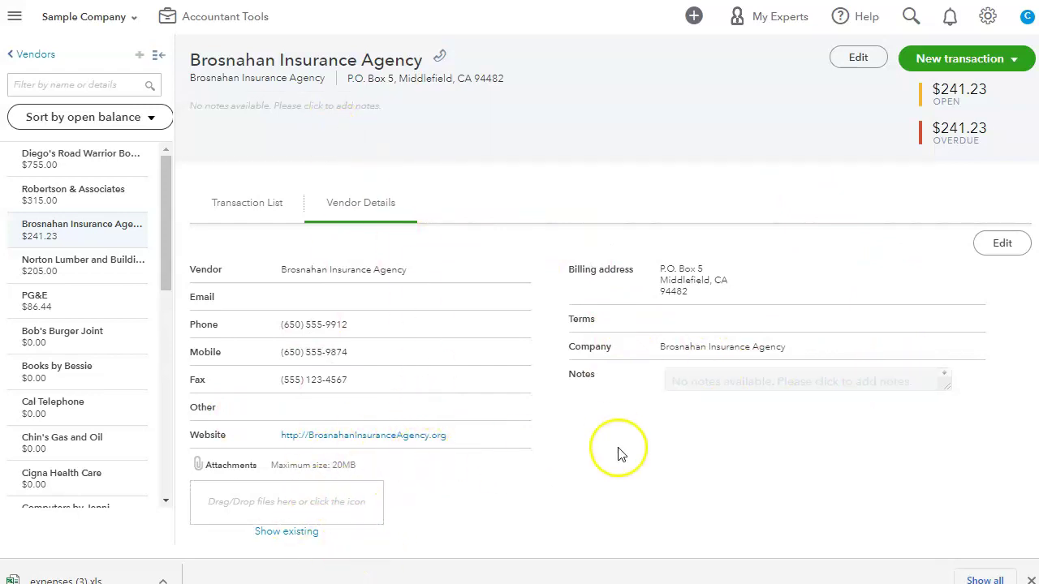
left_click(240, 207)
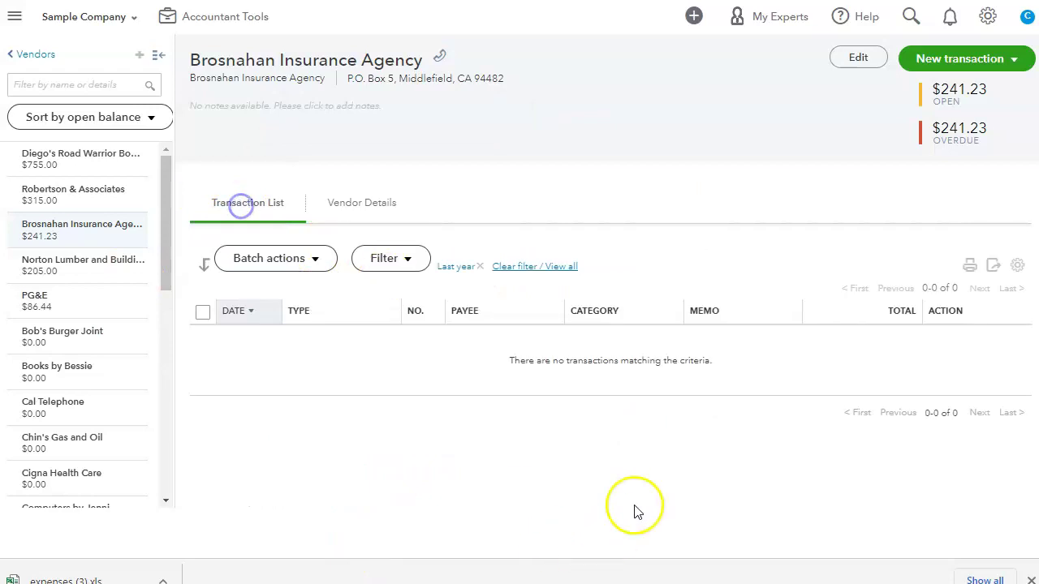
left_click(538, 268)
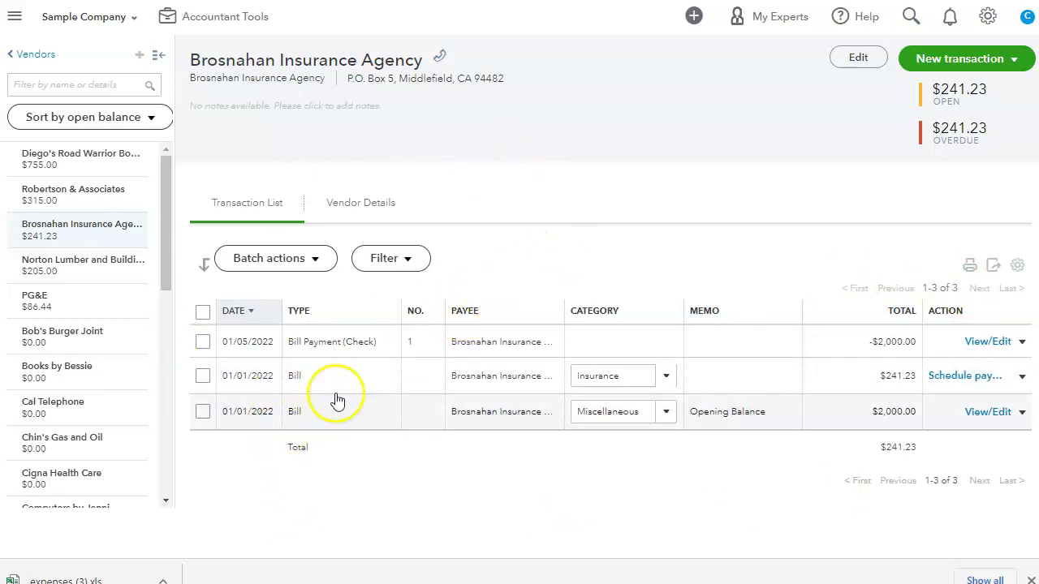
Step: Return to the Vendors page, go to the Expenses transactions under Bookkeeping and look through the list
left_click(20, 54)
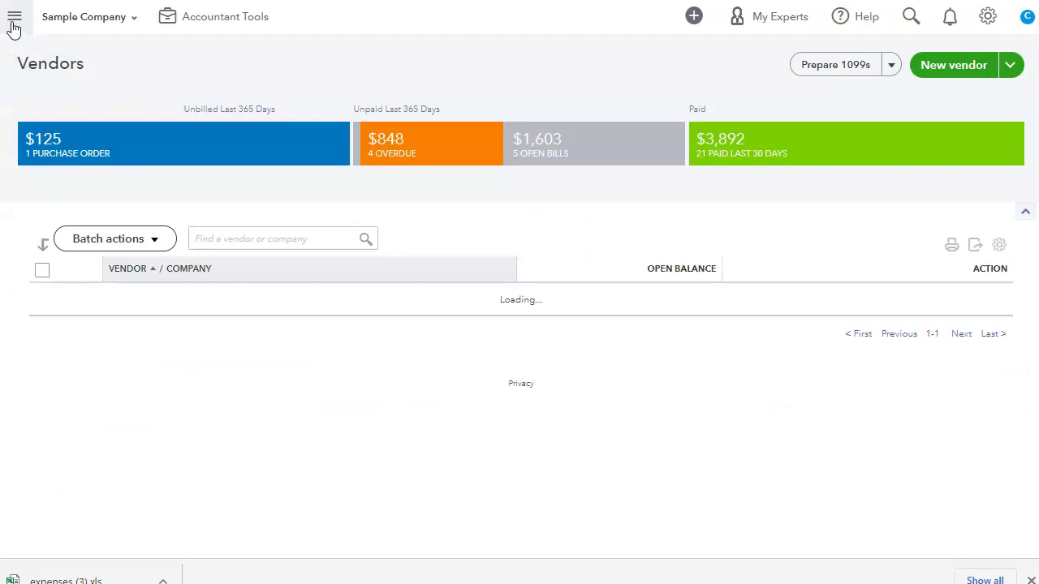
left_click(13, 22)
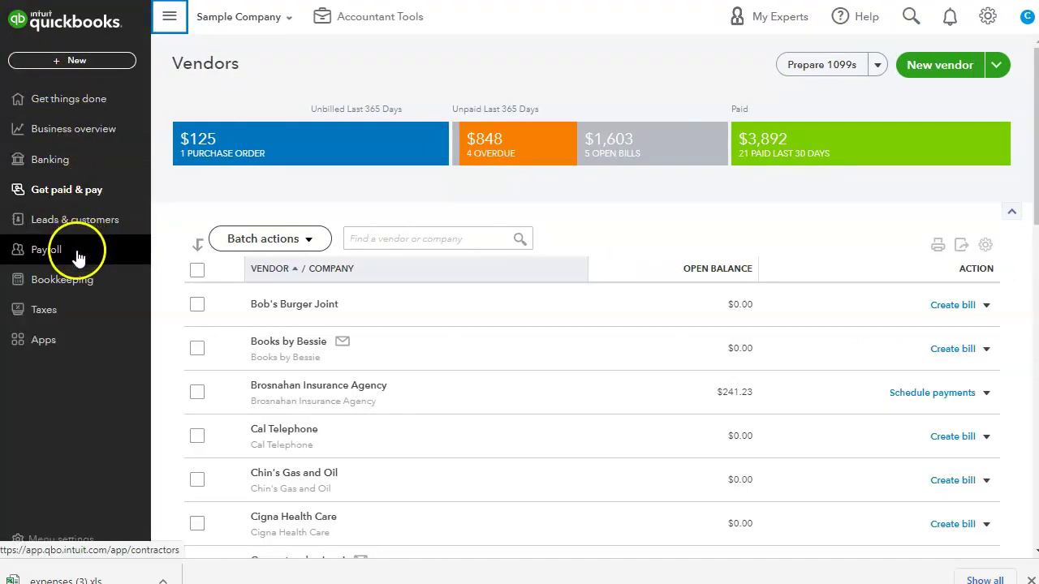
left_click(69, 288)
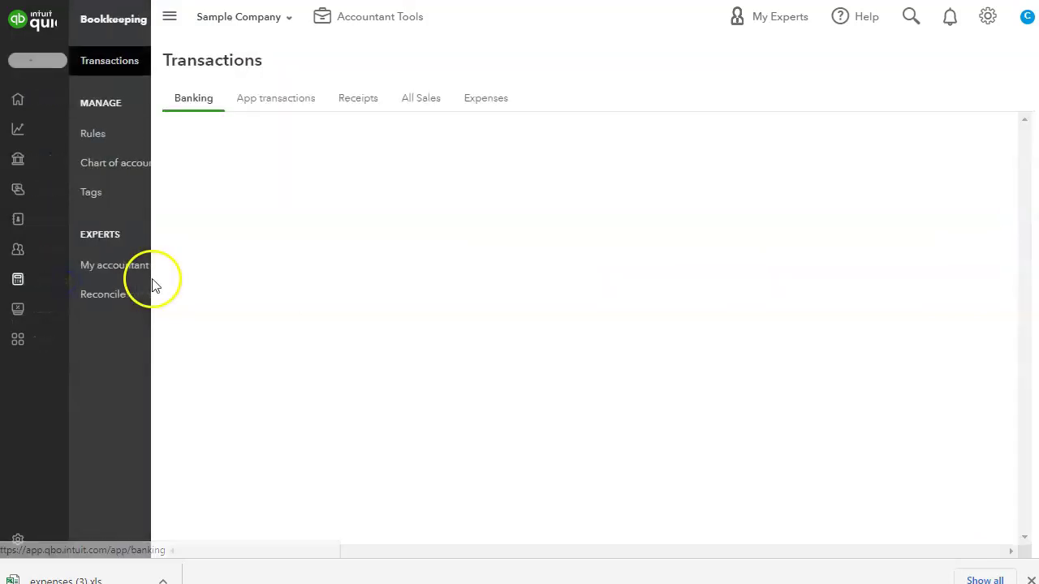
left_click(483, 105)
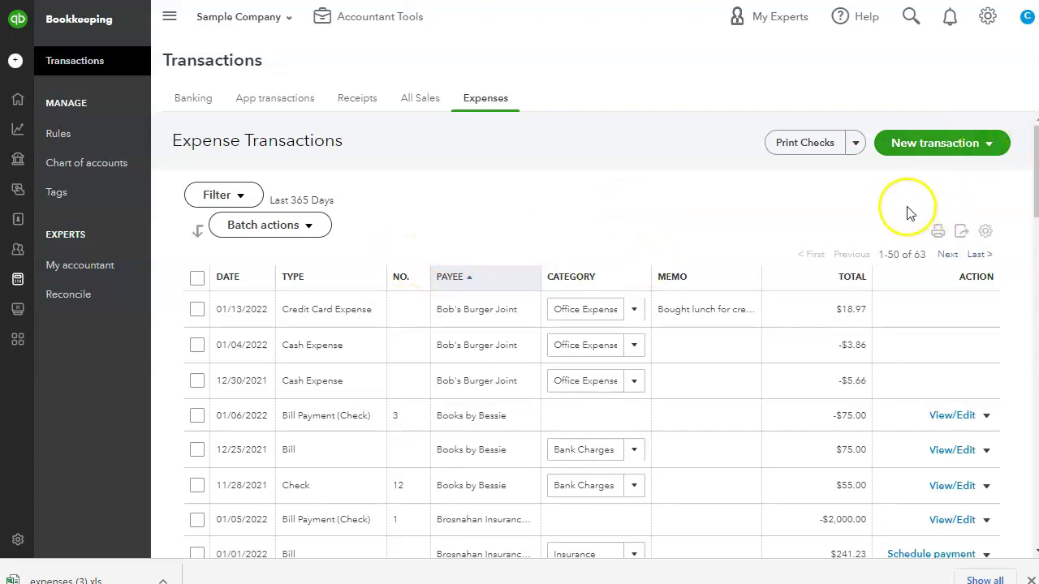
scroll(479, 341, "down", 15)
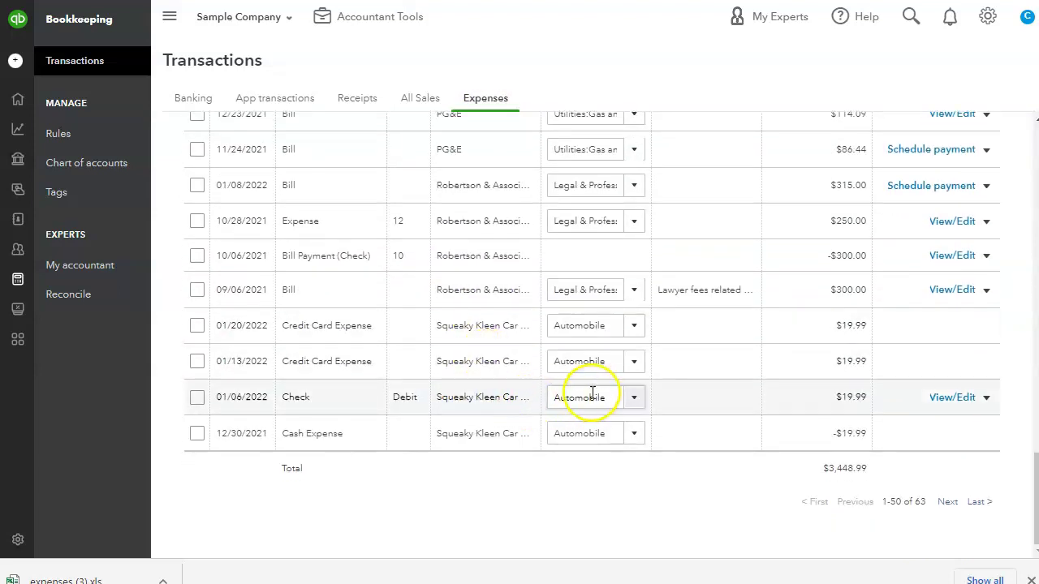
scroll(592, 389, "up", 15)
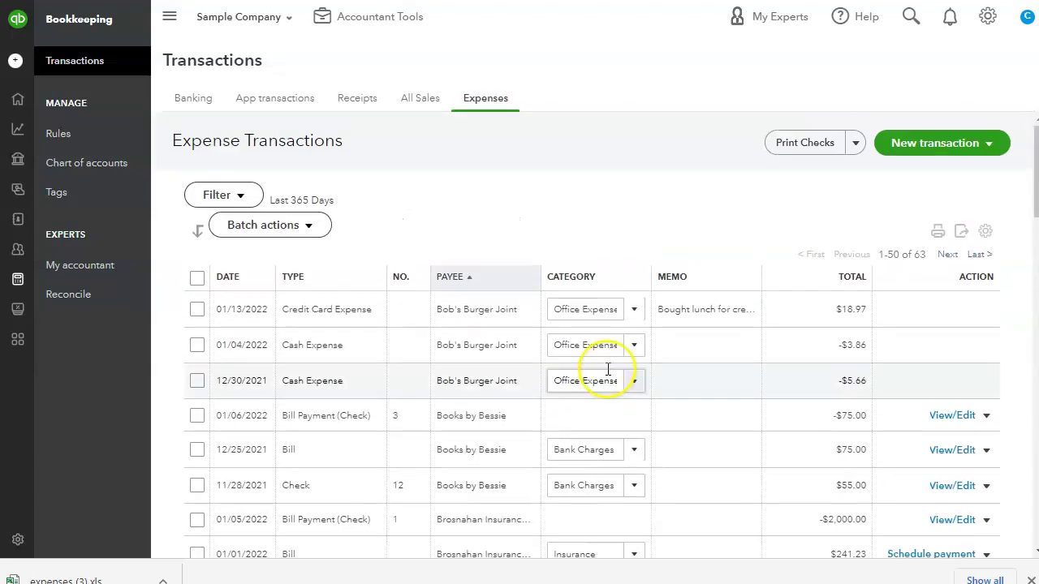
Step: Compare the batch actions offered with no expense transactions selected and with all of them selected, ending with none selected
left_click(307, 228)
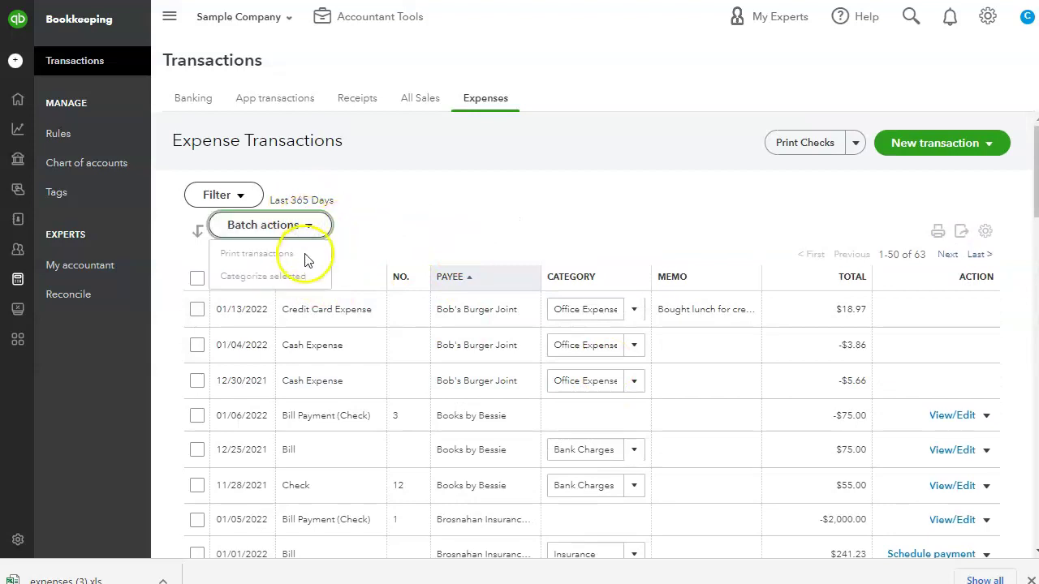
left_click(397, 211)
left_click(202, 278)
left_click(196, 278)
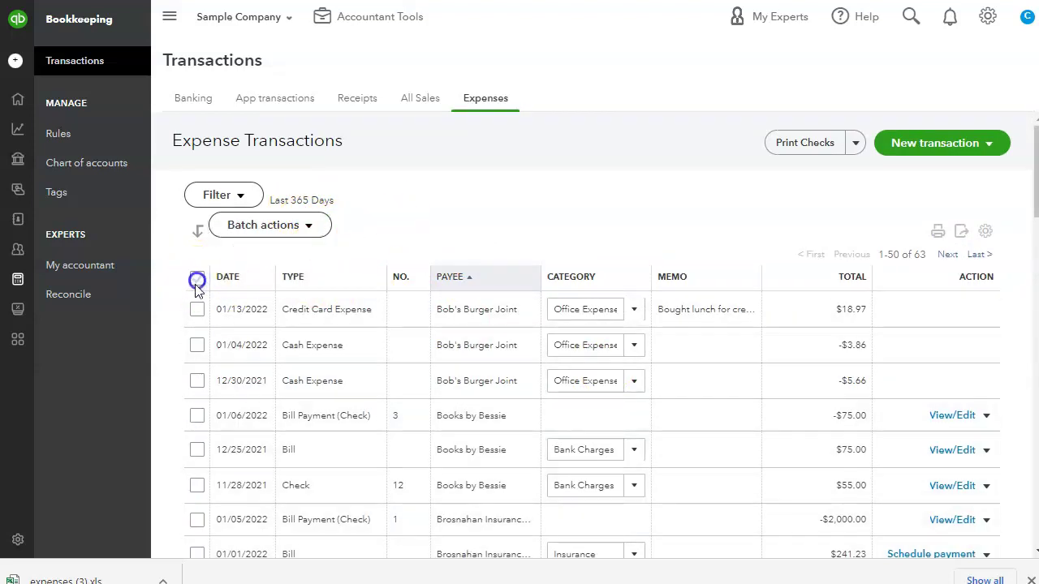
left_click(196, 278)
left_click(320, 225)
left_click(418, 228)
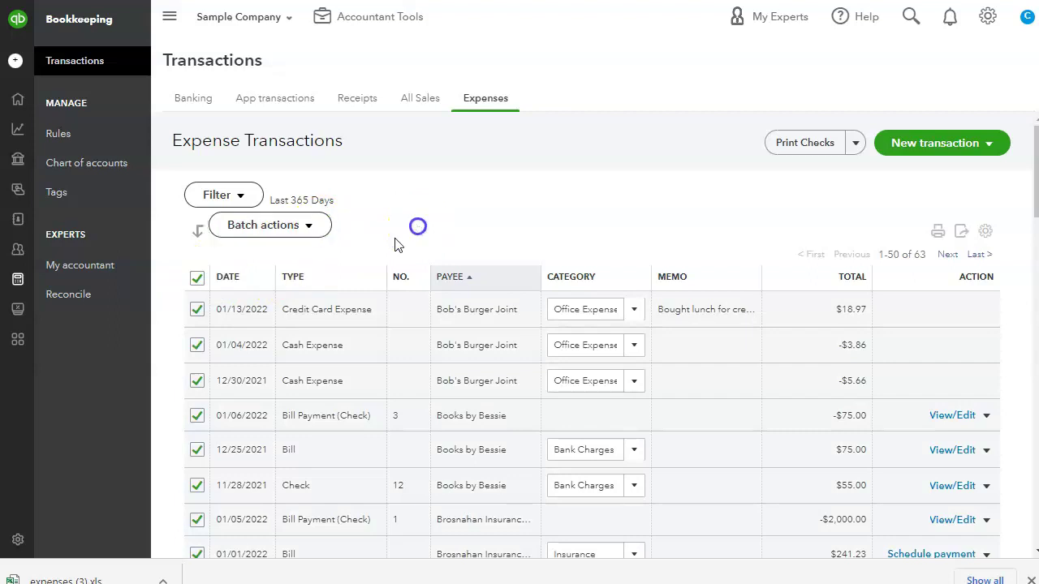
left_click(197, 279)
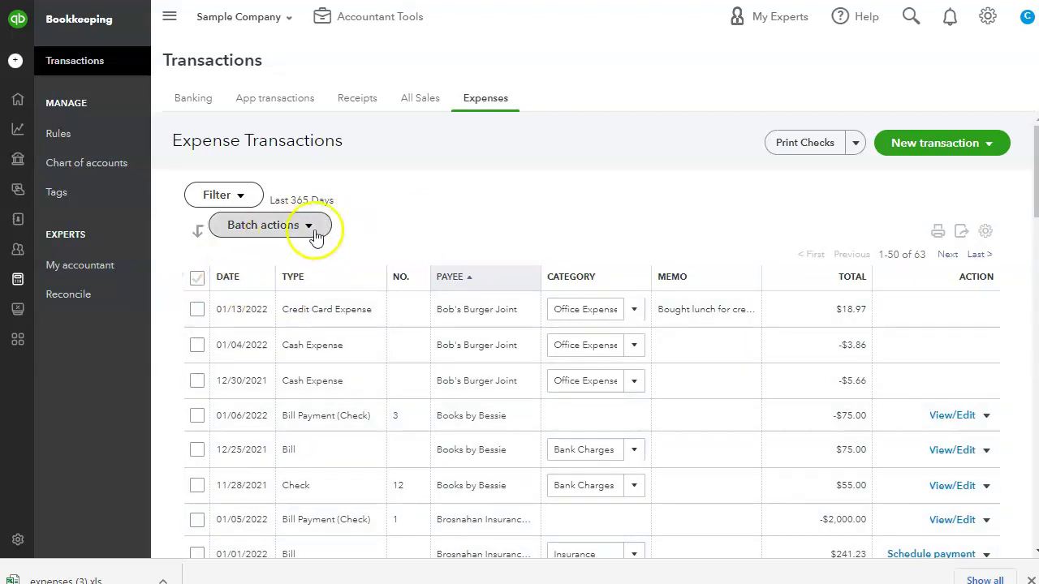
left_click(196, 278)
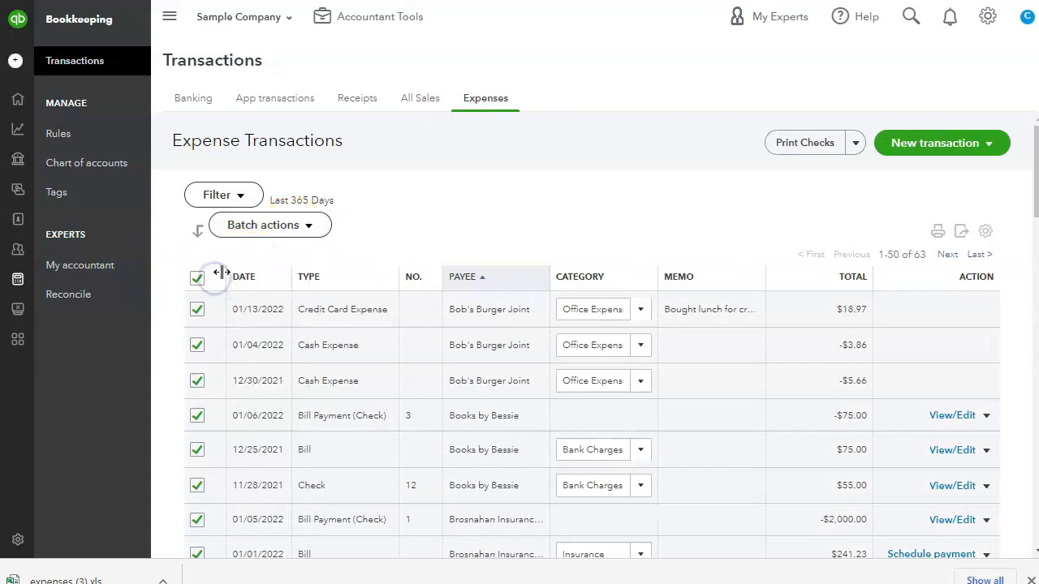
left_click(308, 225)
left_click(409, 212)
left_click(196, 278)
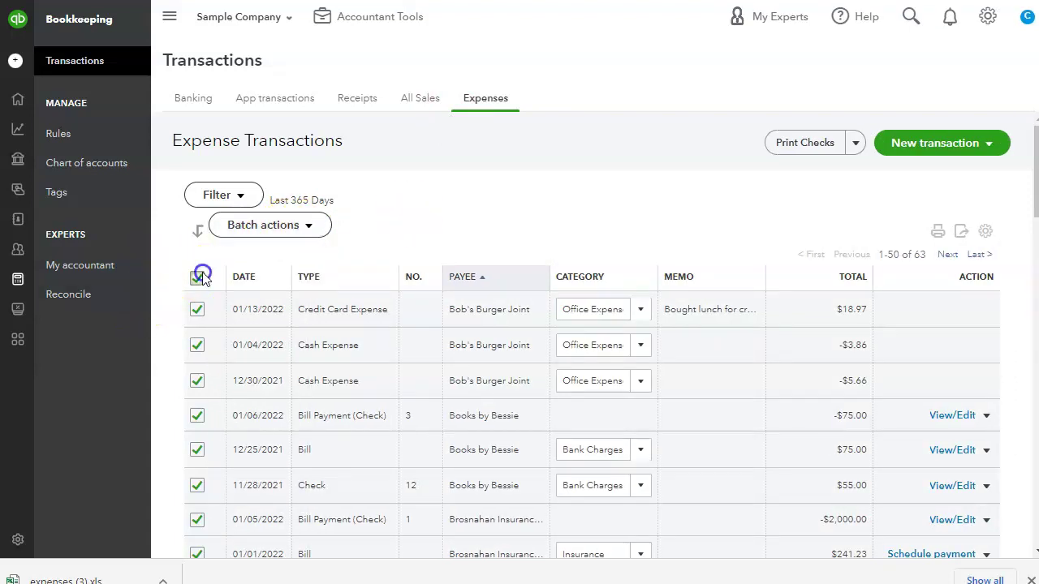
Step: Try selecting the three Bob's Burger Joint transactions individually, then clear the selection
left_click(197, 309)
left_click(197, 345)
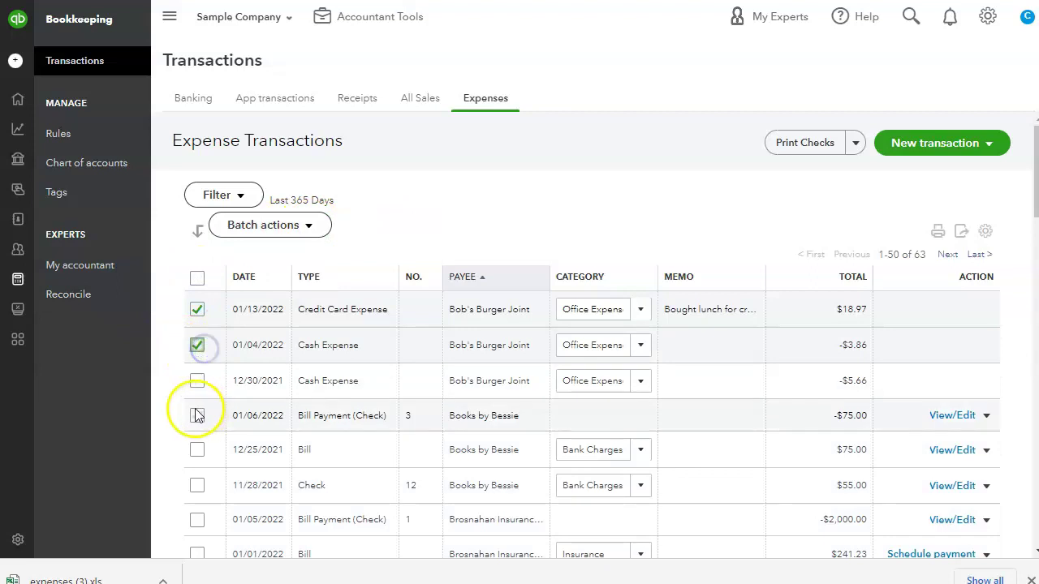
left_click(189, 347)
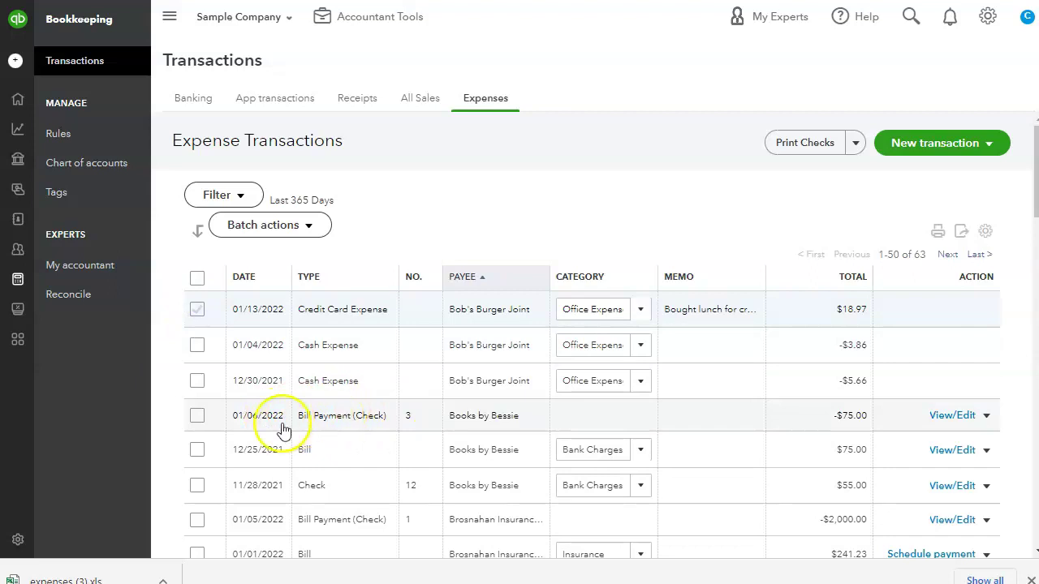
left_click(198, 380)
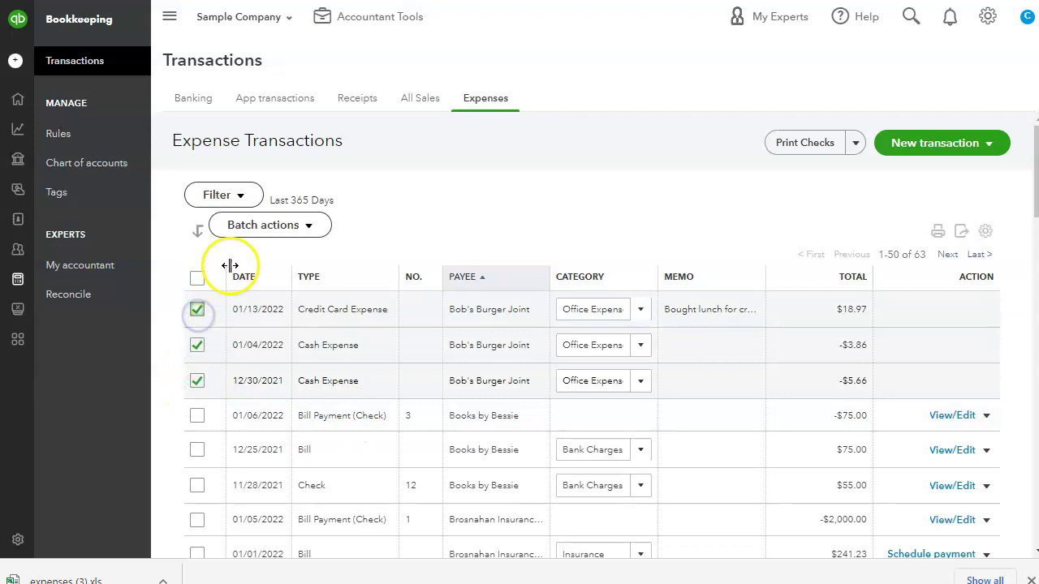
left_click(200, 309)
left_click(199, 347)
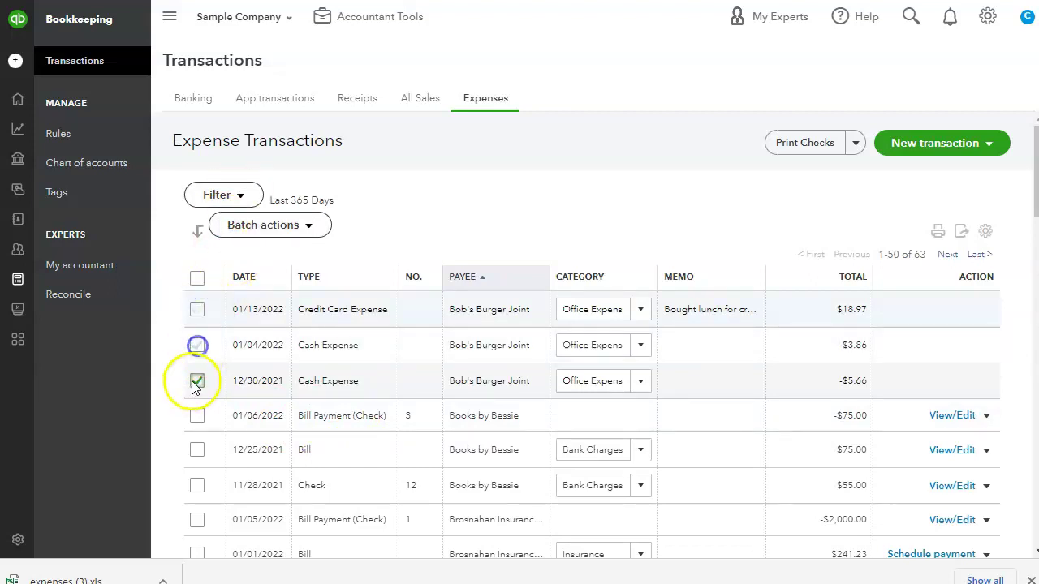
left_click(197, 380)
Step: Filter the expense transactions to show only the Expense type
left_click(223, 194)
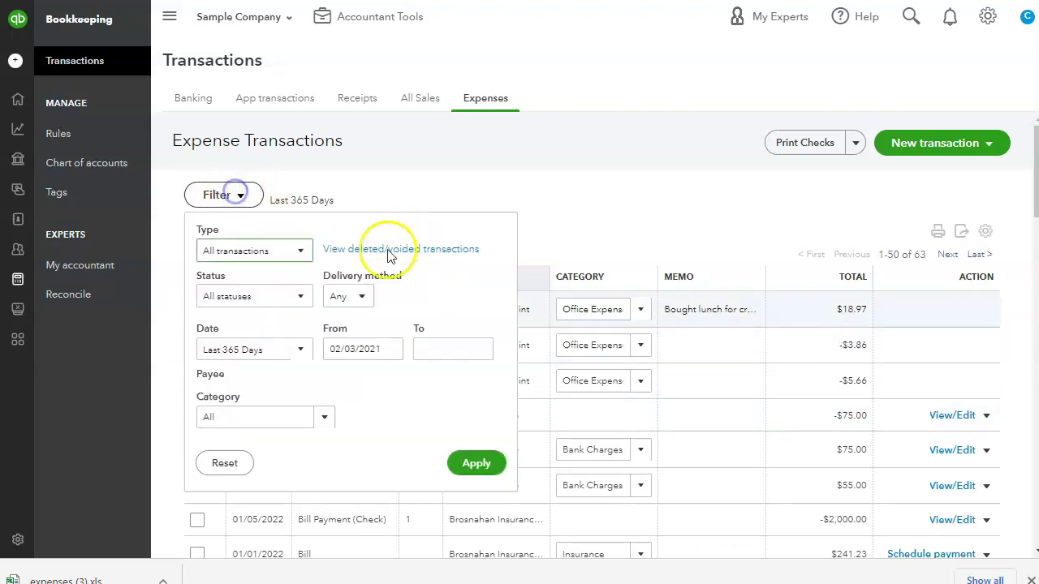
left_click(297, 247)
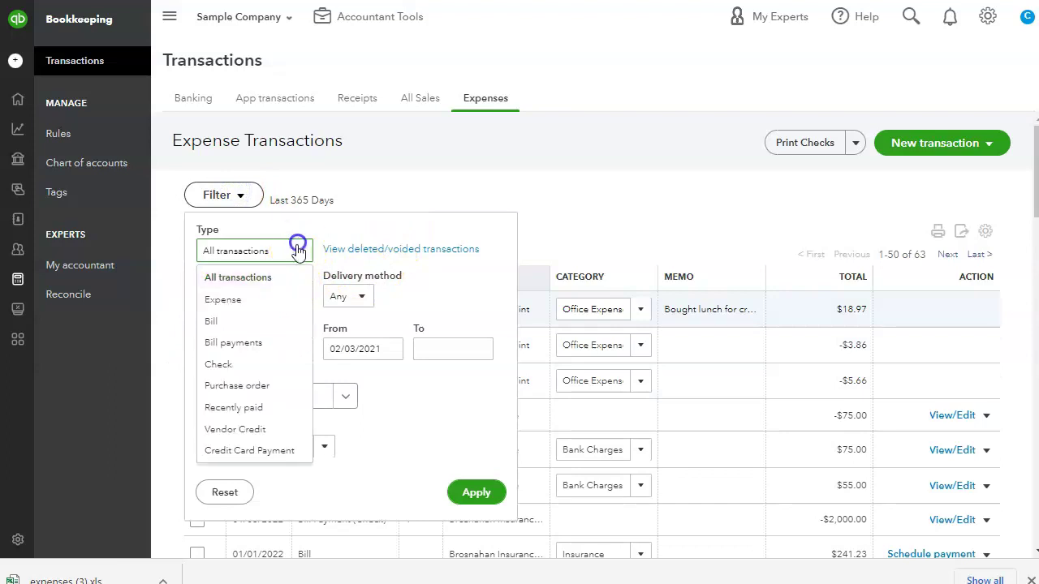
left_click(271, 300)
left_click(477, 491)
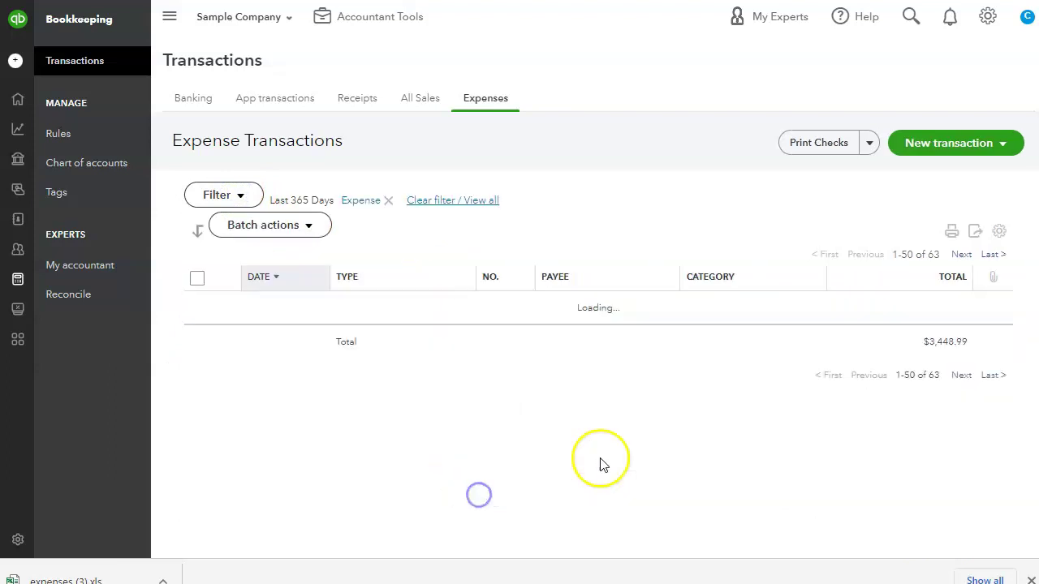
Step: Select all the filtered expenses, check which batch actions are available, and look through the list
left_click(199, 278)
left_click(267, 225)
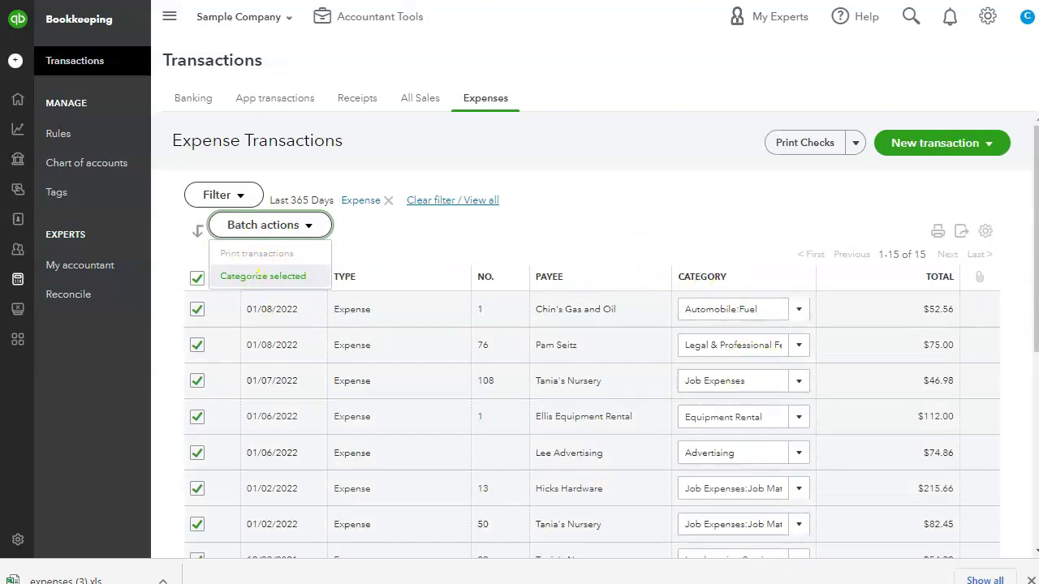
left_click(632, 169)
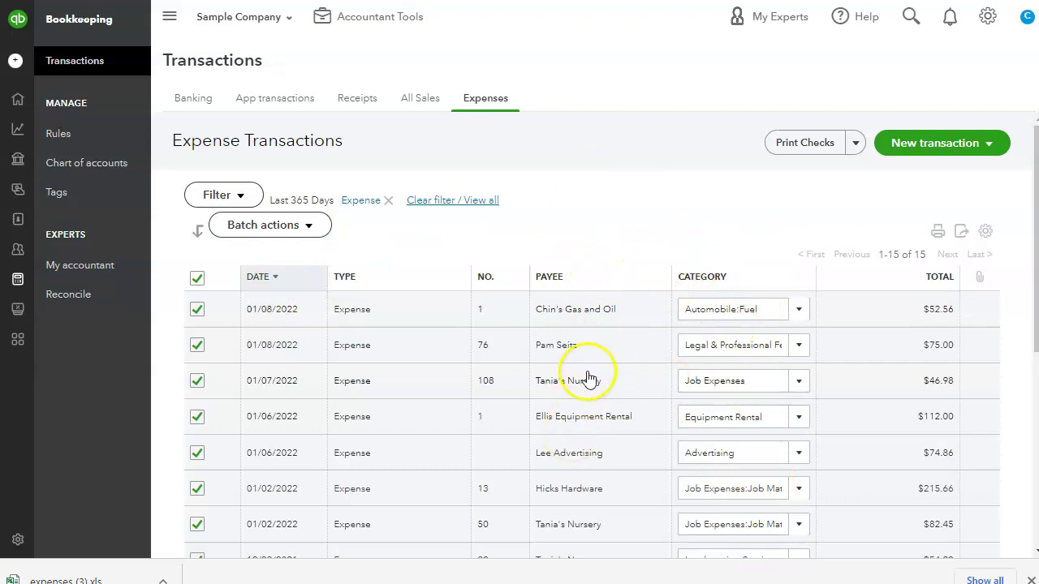
scroll(620, 285, "down", 5)
scroll(771, 290, "up", 5)
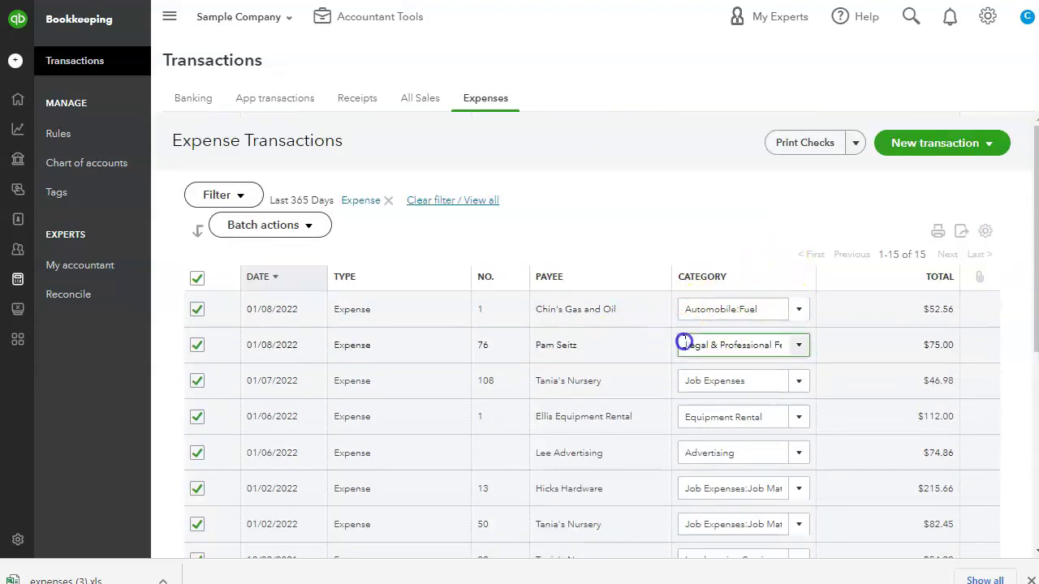
Step: Change the category of the 01/08/2022 expense no. 76 to Office Expenses
left_click_drag(681, 344, 939, 329)
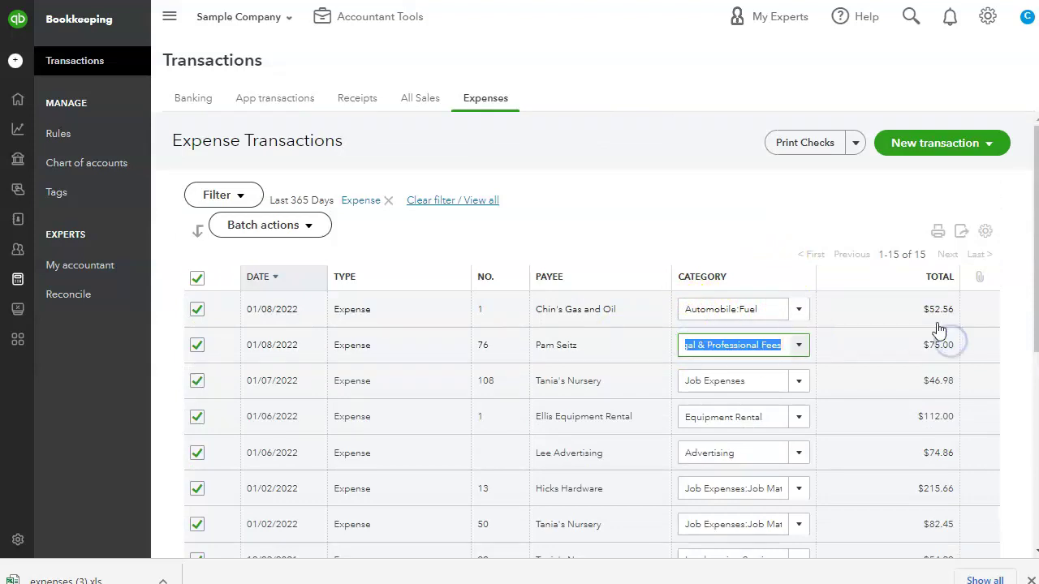
type("off")
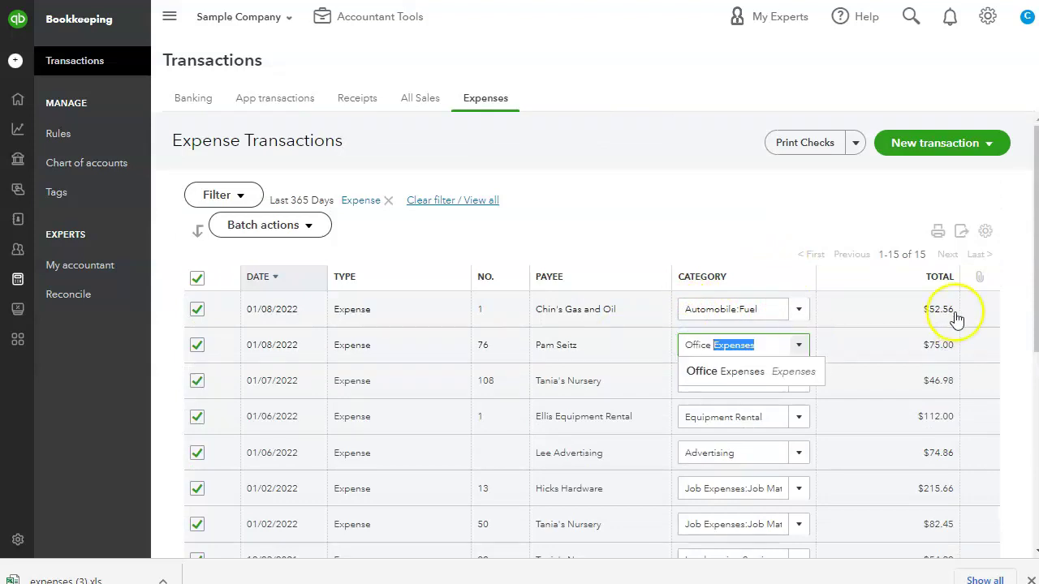
left_click(736, 363)
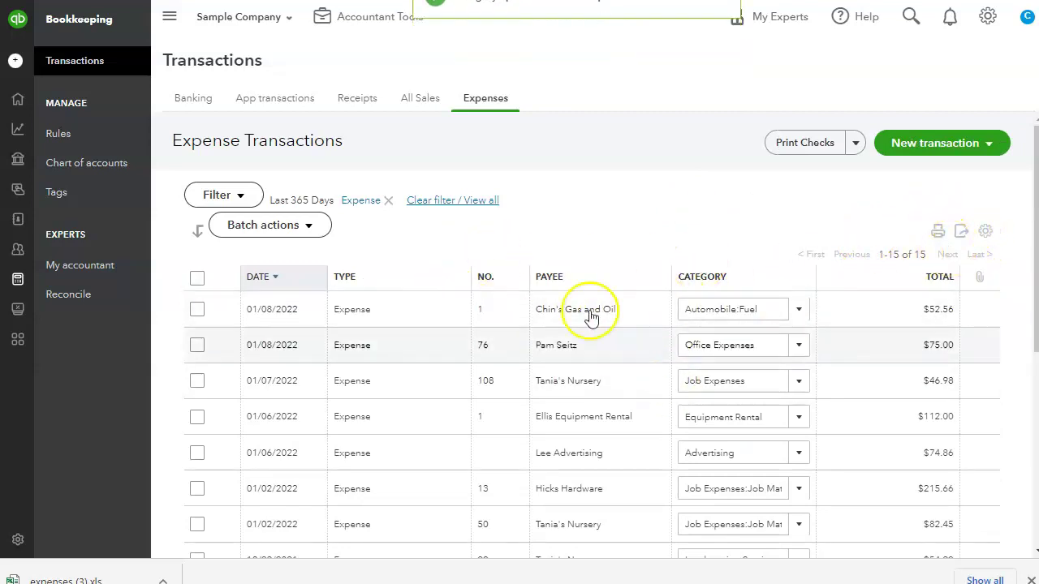
Step: Sort the filtered expense transactions by payee in ascending order and look through the list
left_click(575, 278)
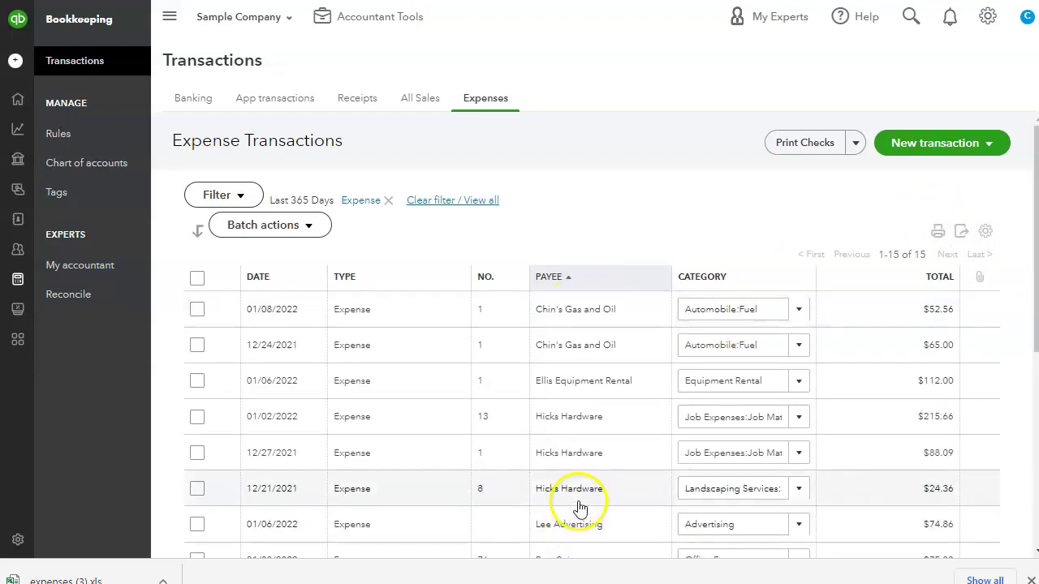
scroll(576, 268, "down", 5)
scroll(598, 389, "up", 5)
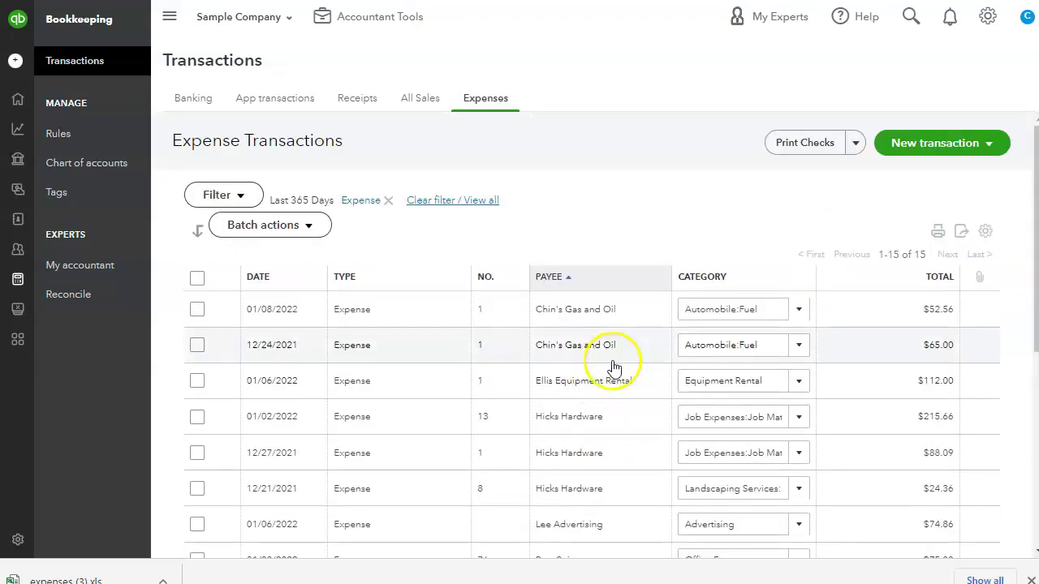
Step: Add the Method, Source, Memo and Balance columns to the expense transactions list
left_click(988, 232)
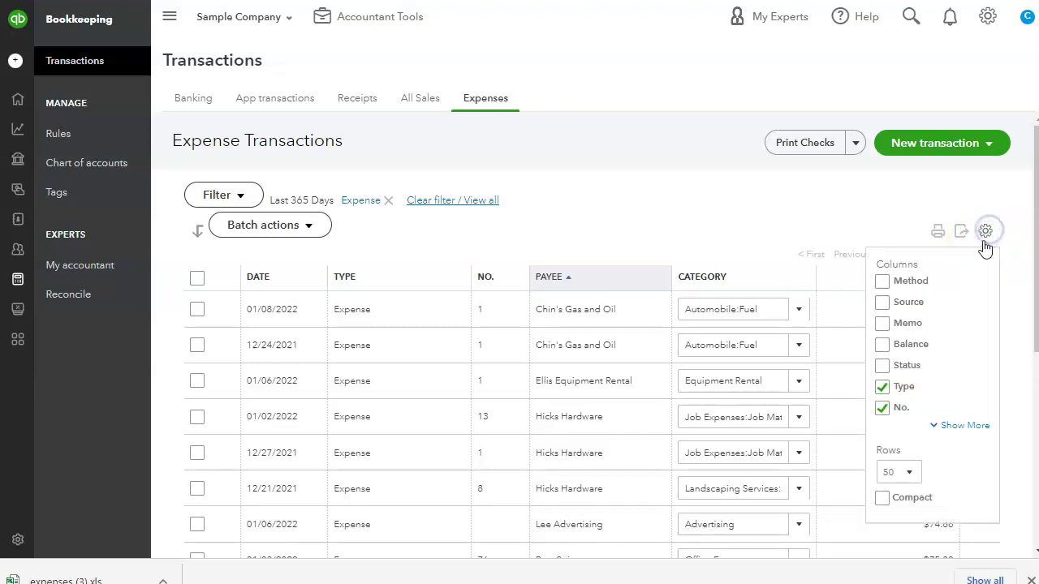
left_click(882, 303)
left_click(882, 282)
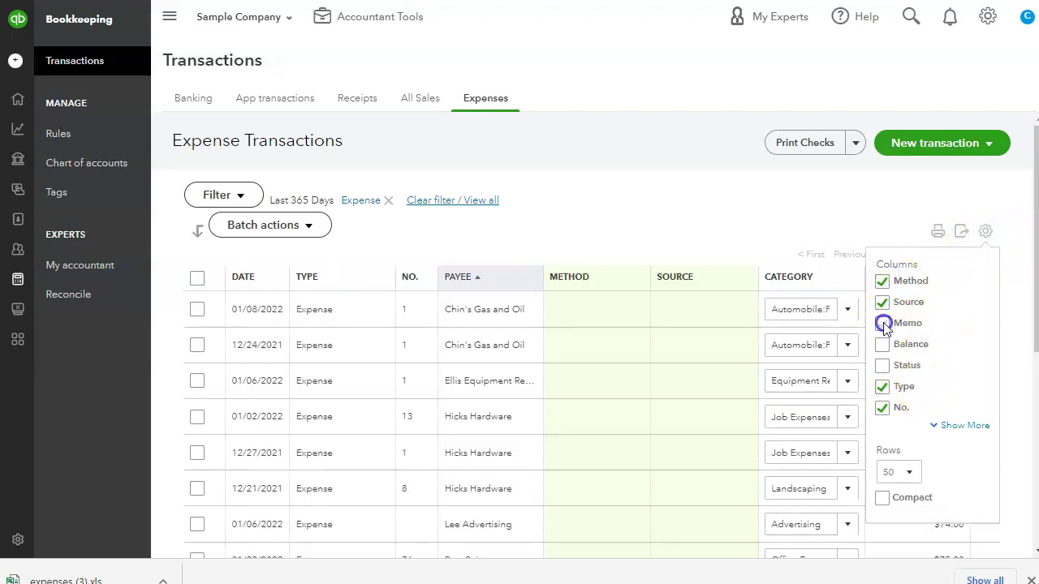
left_click(882, 323)
left_click(883, 344)
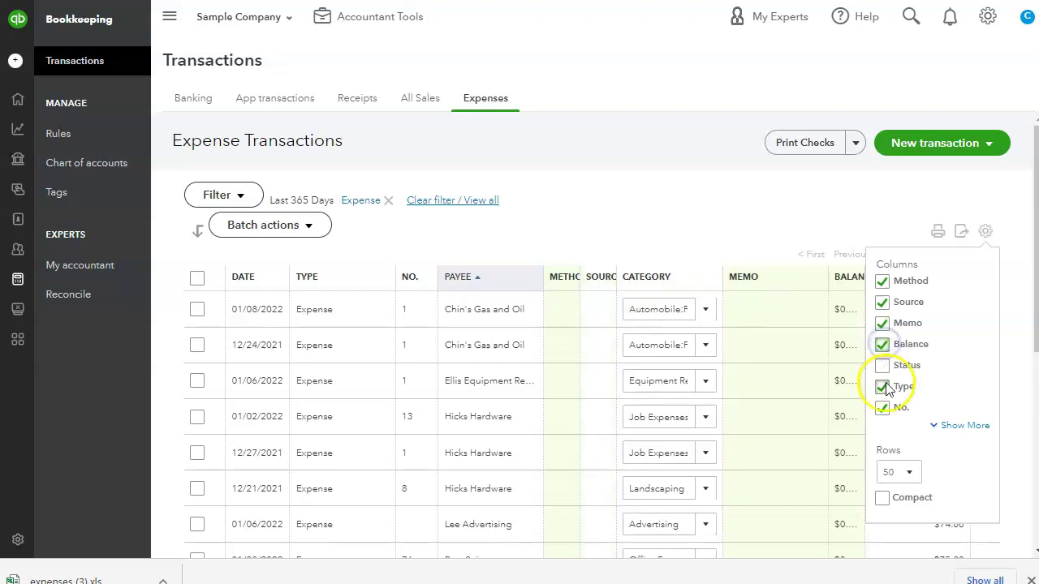
left_click(985, 231)
Step: Check which types of new transaction can be created, and clear the Expense filter to view all transactions
left_click(988, 144)
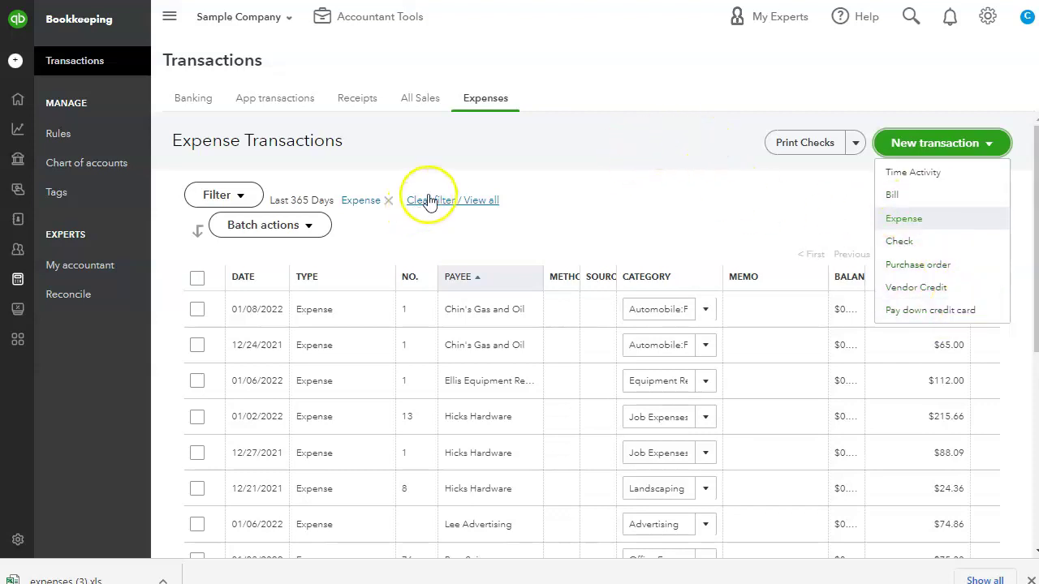
left_click(477, 199)
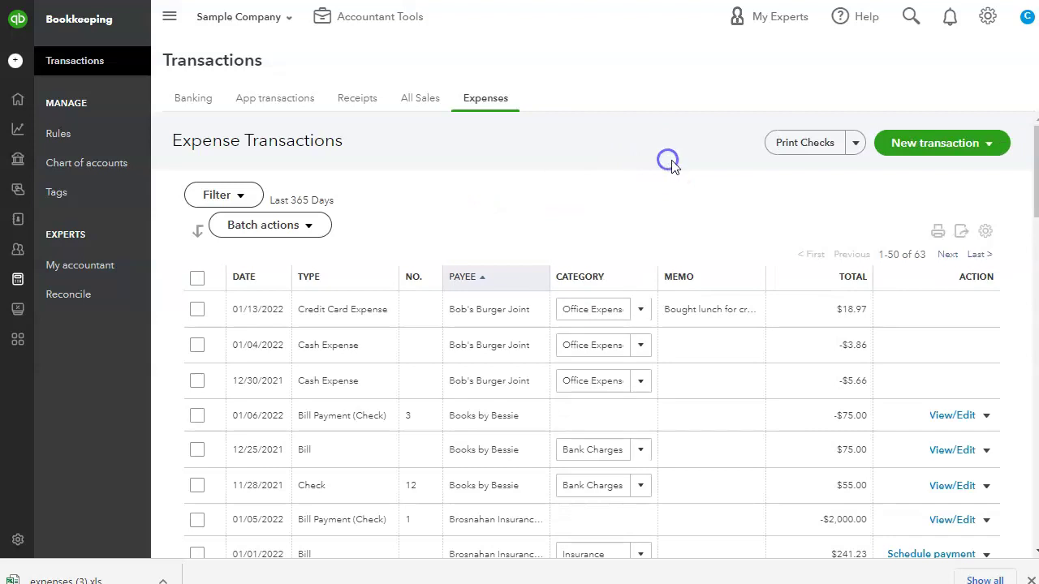